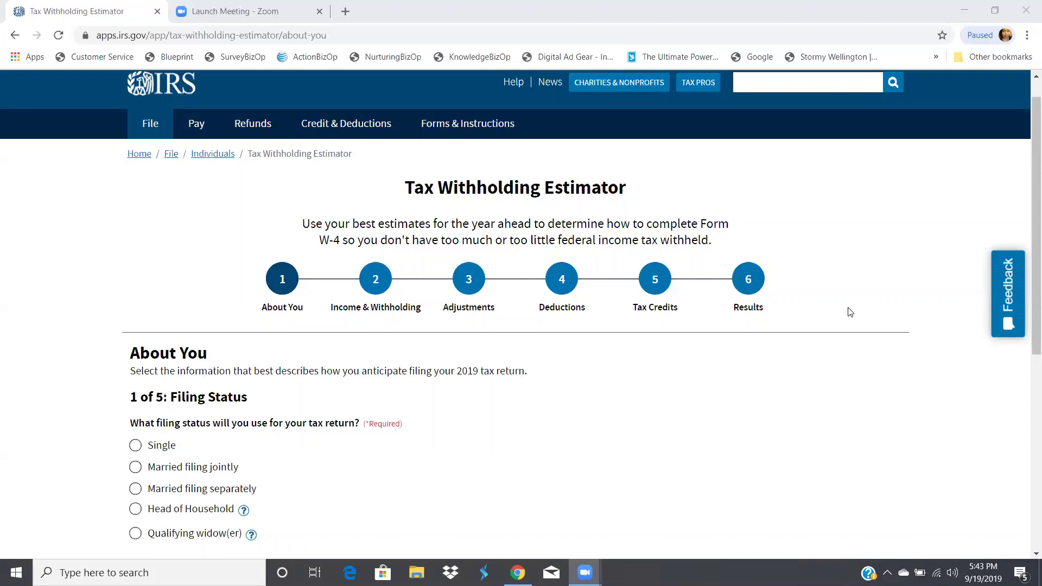
- Set the filing status to Head of Household and answer No to being claimed as someone else's dependent
scroll(1026, 241, "down", 2)
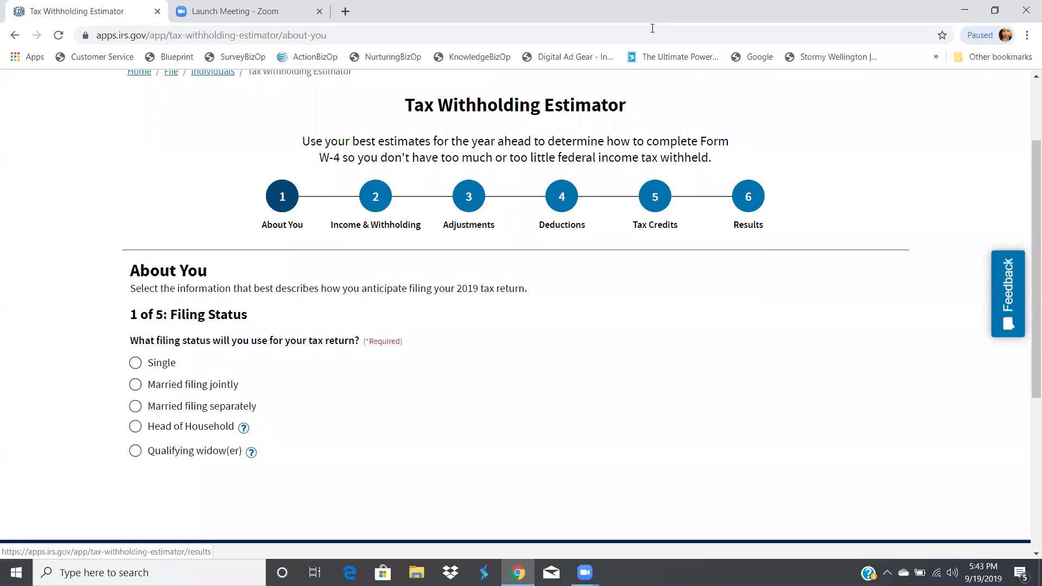
left_click(218, 332)
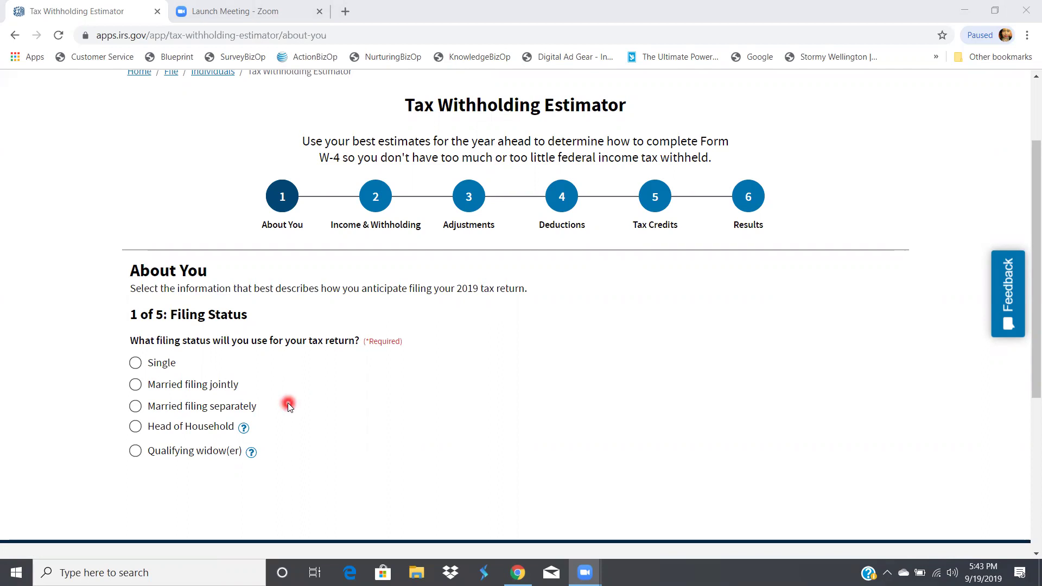
left_click(135, 427)
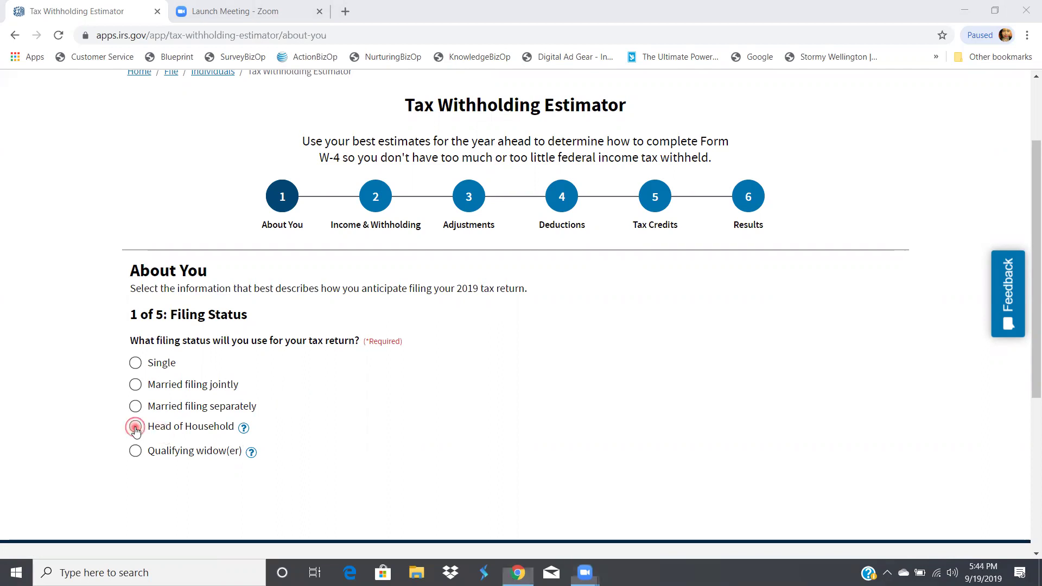
left_click(136, 428)
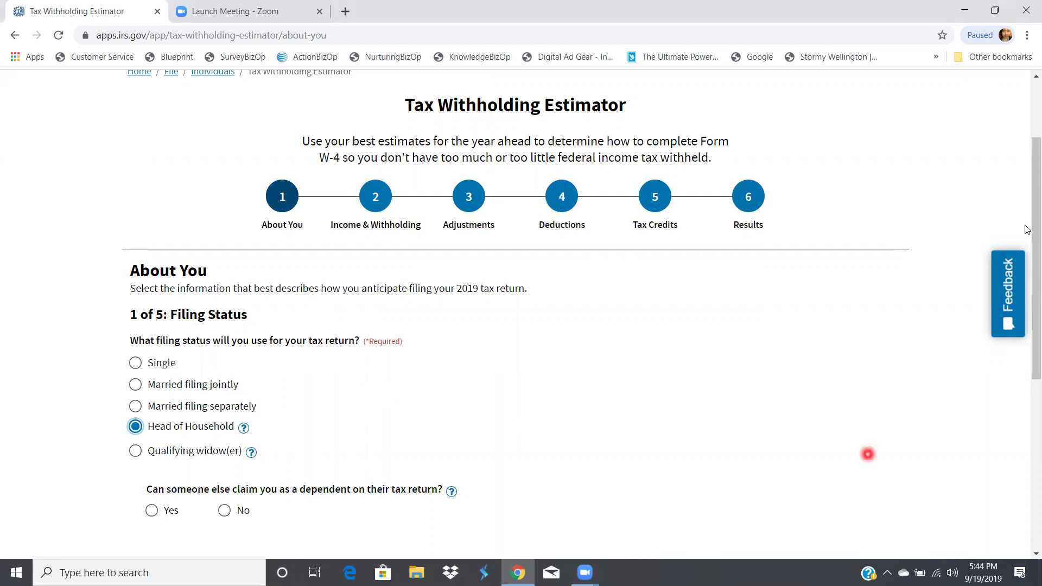
left_click_drag(1027, 232, 1028, 302)
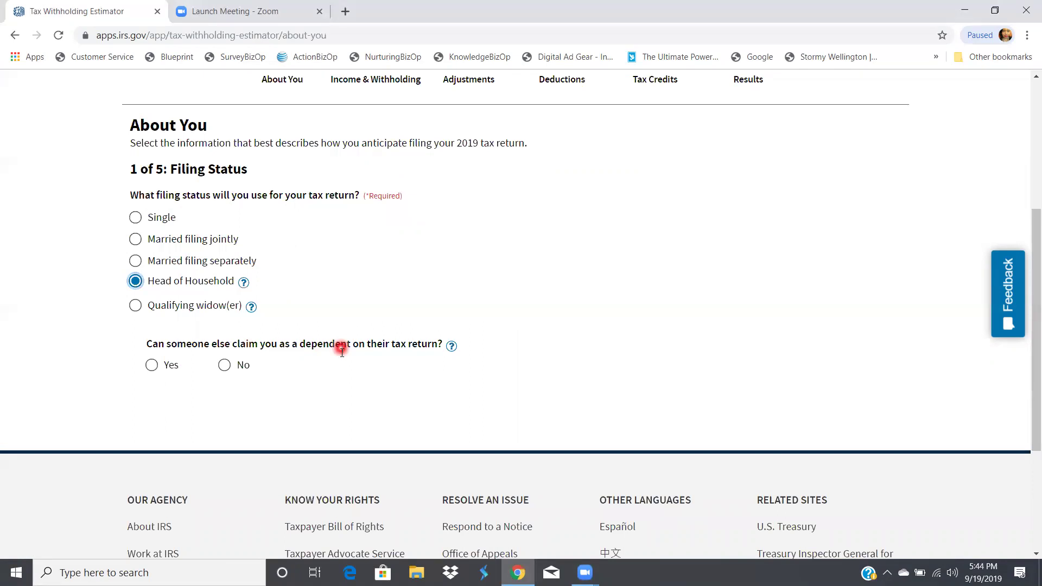
left_click(223, 366)
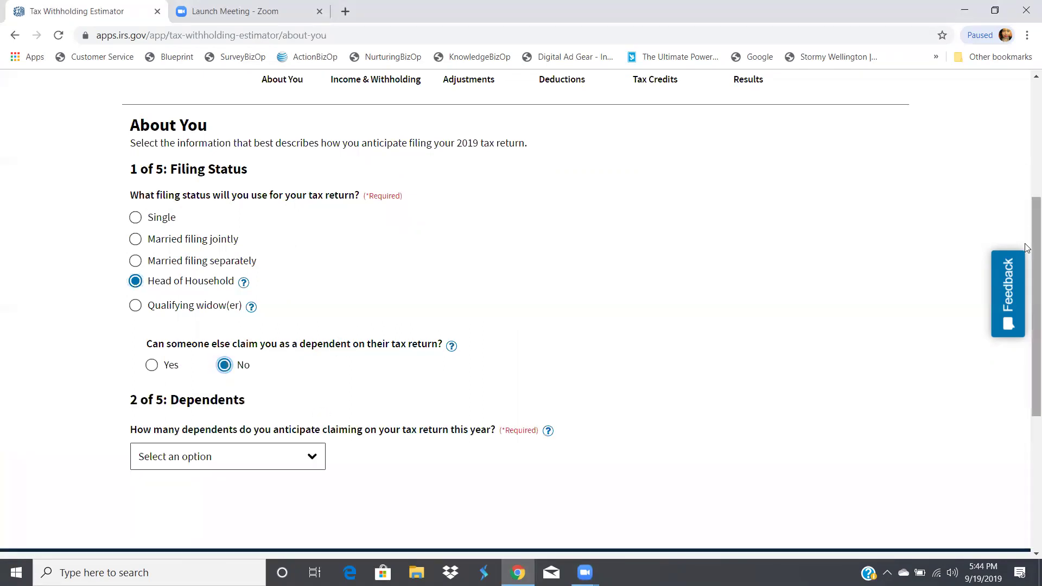
- Set the number of dependents anticipated on this year's tax return to 2
scroll(1027, 255, "down", 3)
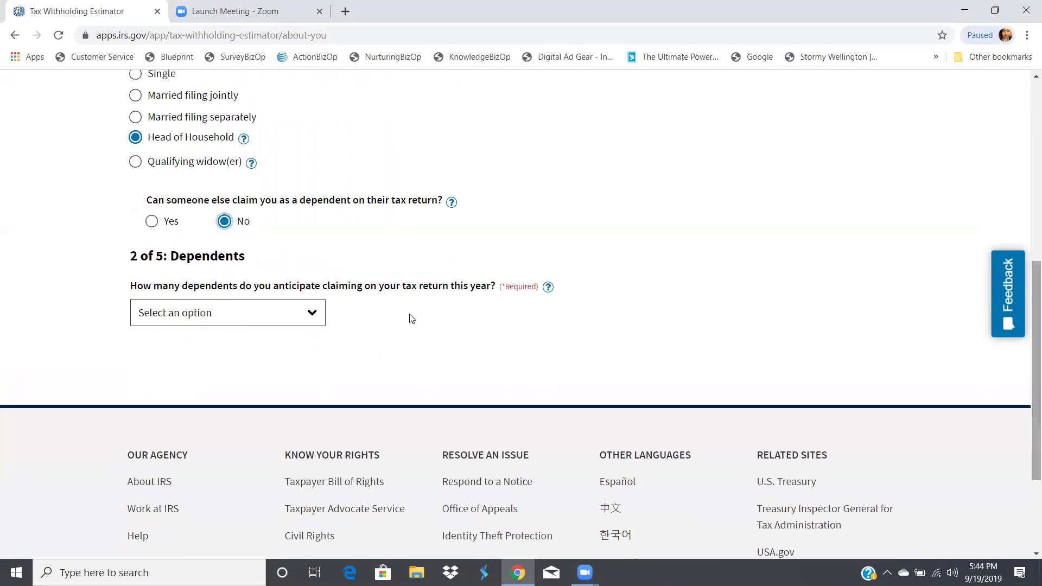
left_click(410, 316)
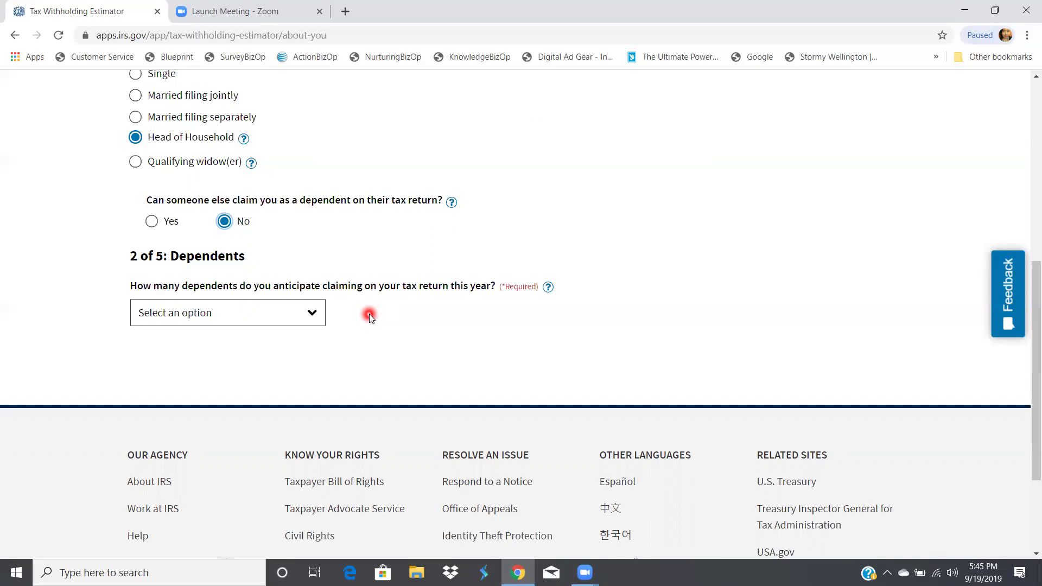
left_click(302, 313)
left_click(281, 357)
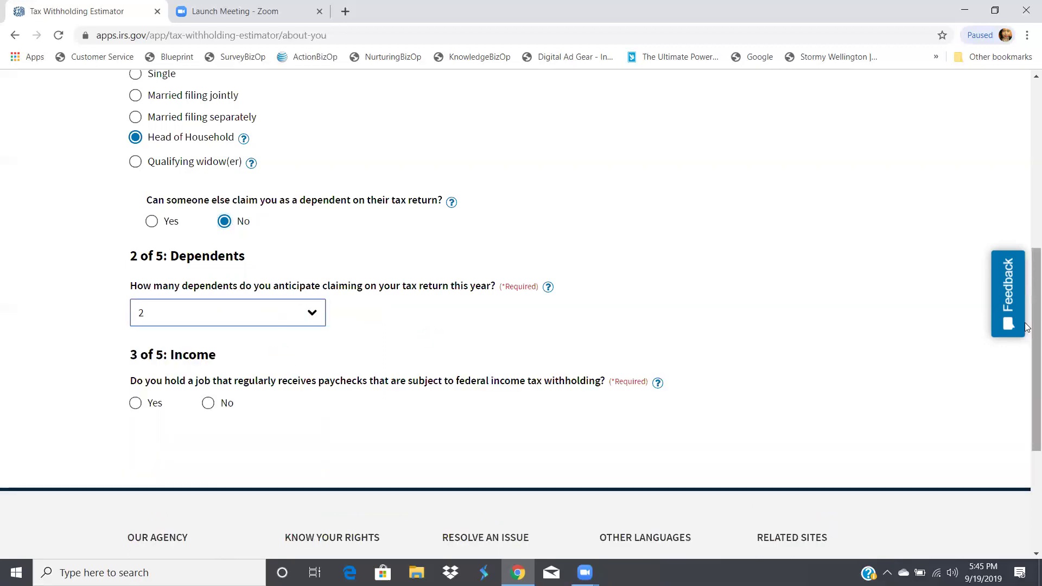
- Answer Yes to holding a job with federal income tax withholding and set the number of jobs this year to 1
scroll(1027, 331, "down", 2)
left_click_drag(1025, 330, 1025, 332)
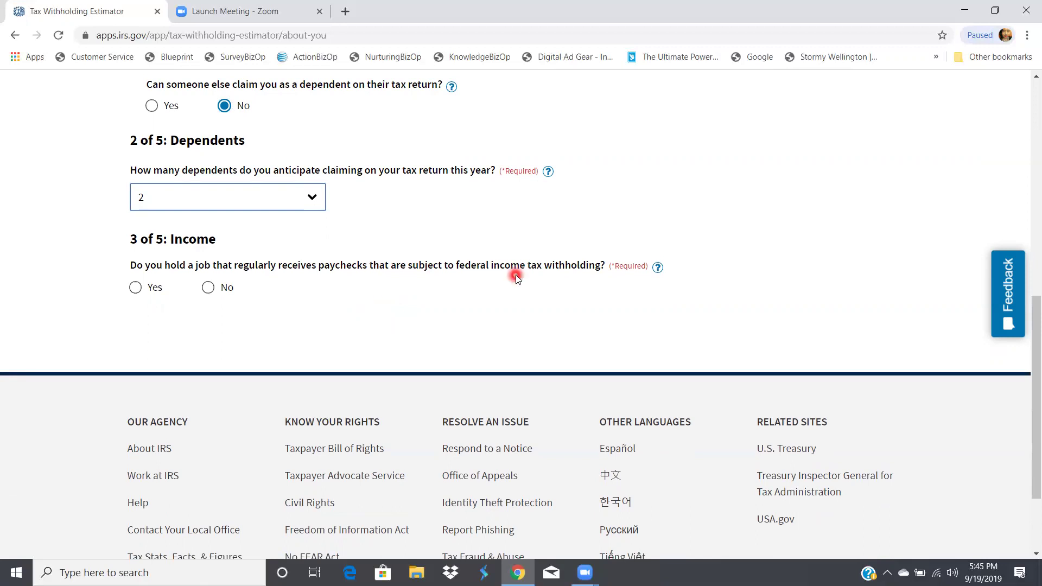
left_click(135, 287)
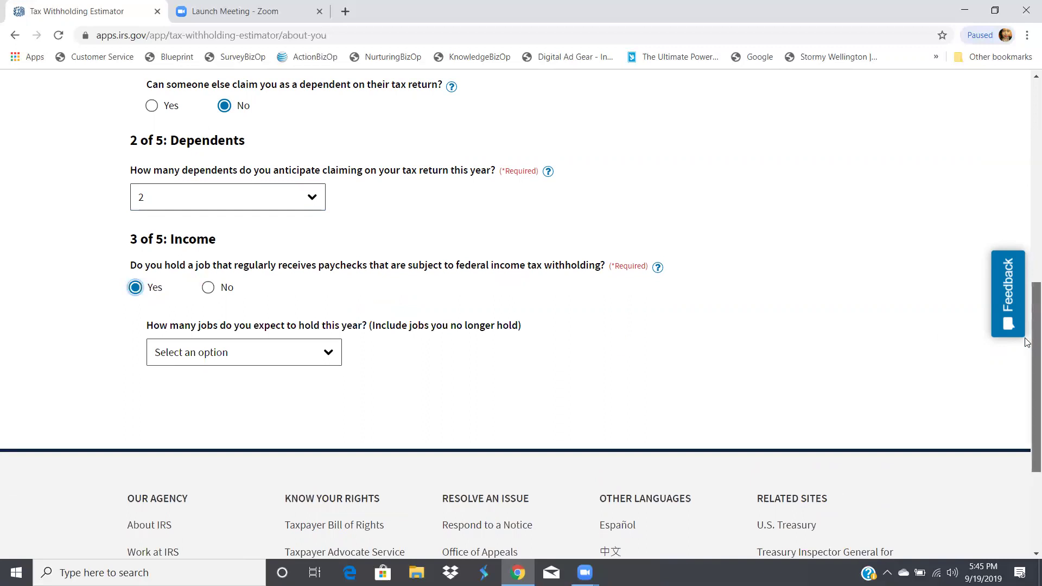
scroll(1026, 342, "down", 1)
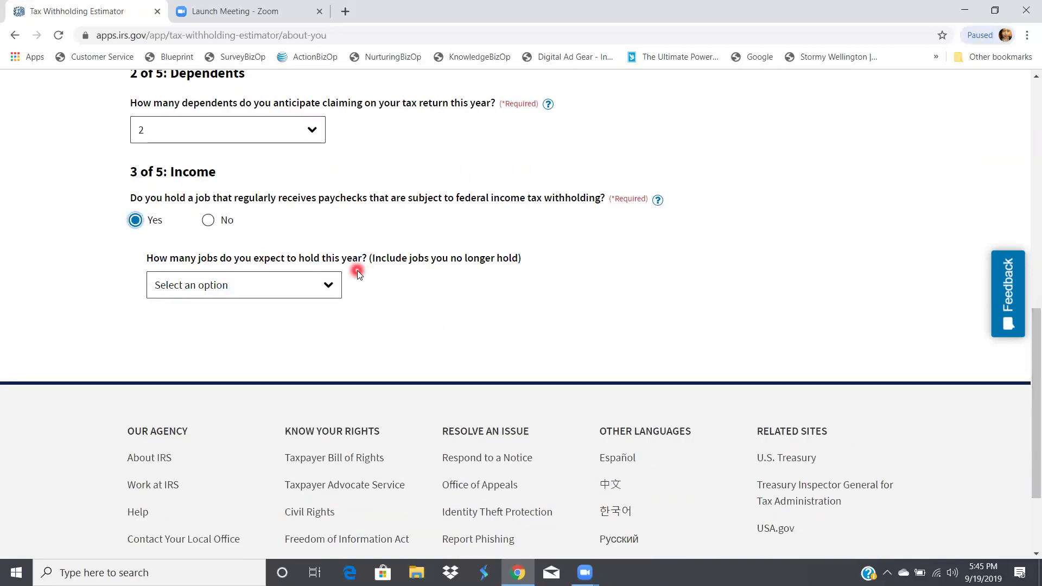
left_click(312, 283)
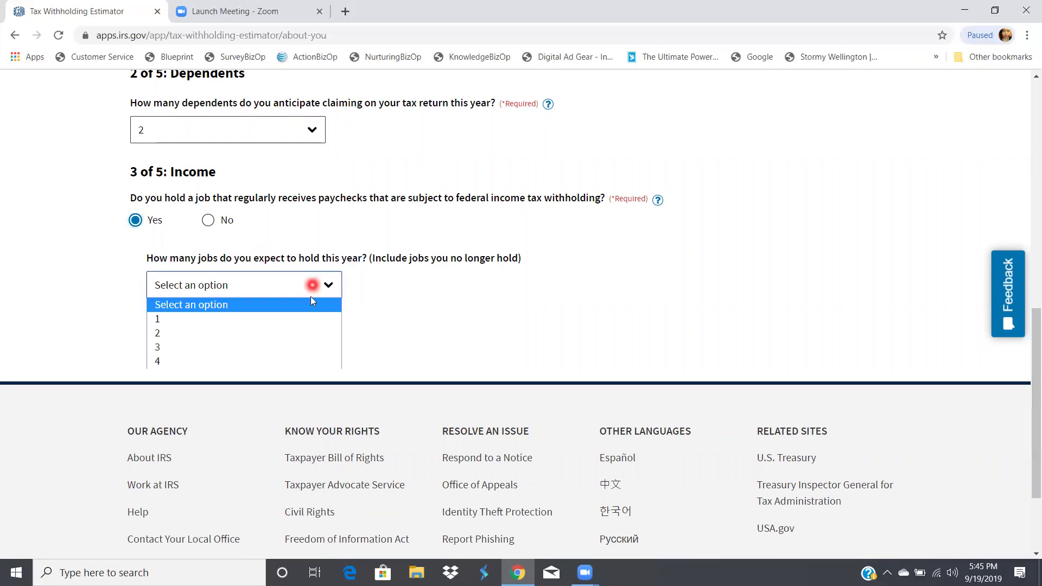
left_click(308, 322)
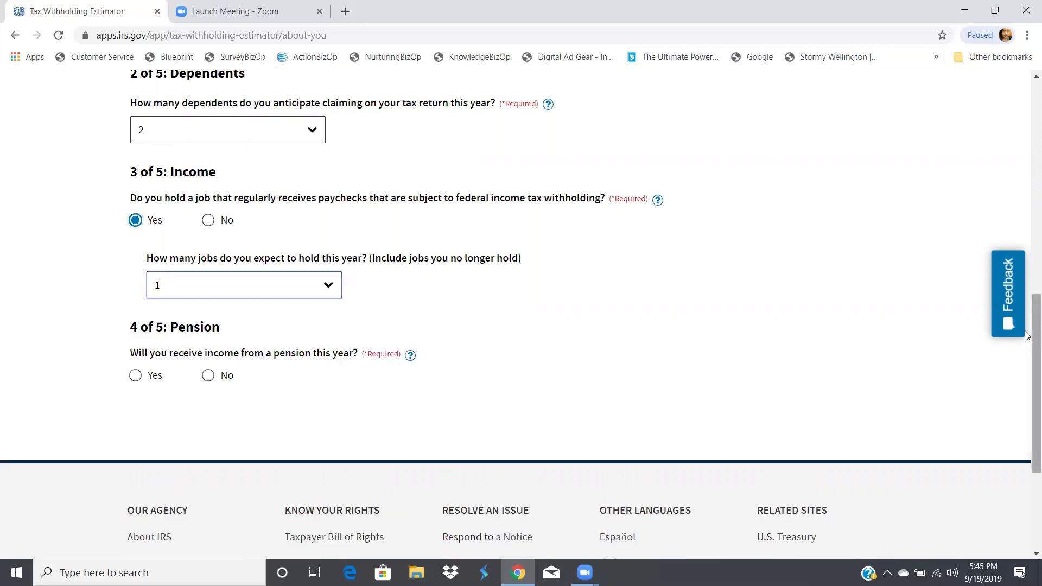
- Answer No to pension income, leave all other income and demographics options unselected, and continue to Income & Withholding
scroll(1027, 366, "down", 3)
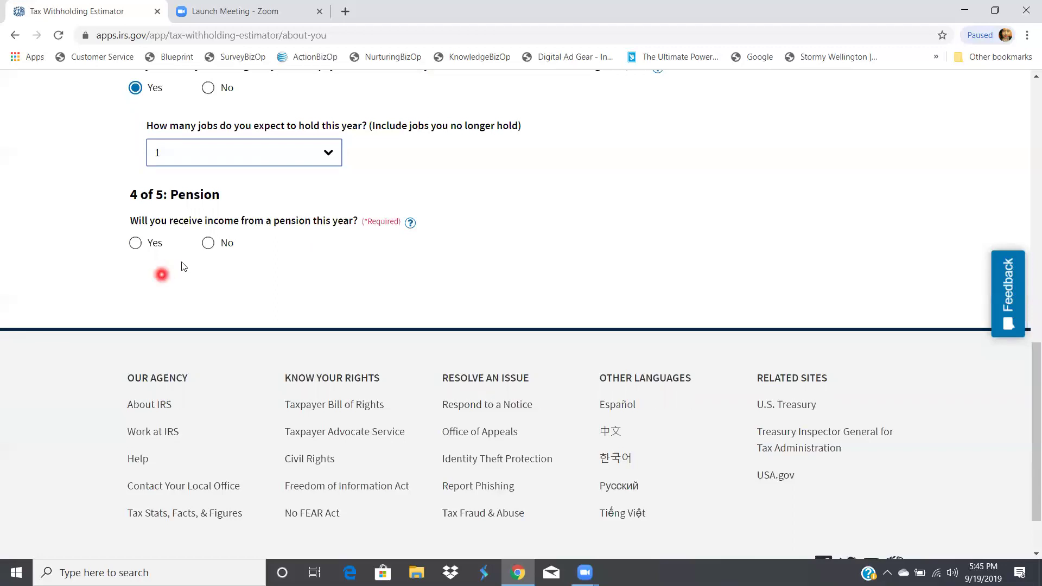
left_click(208, 242)
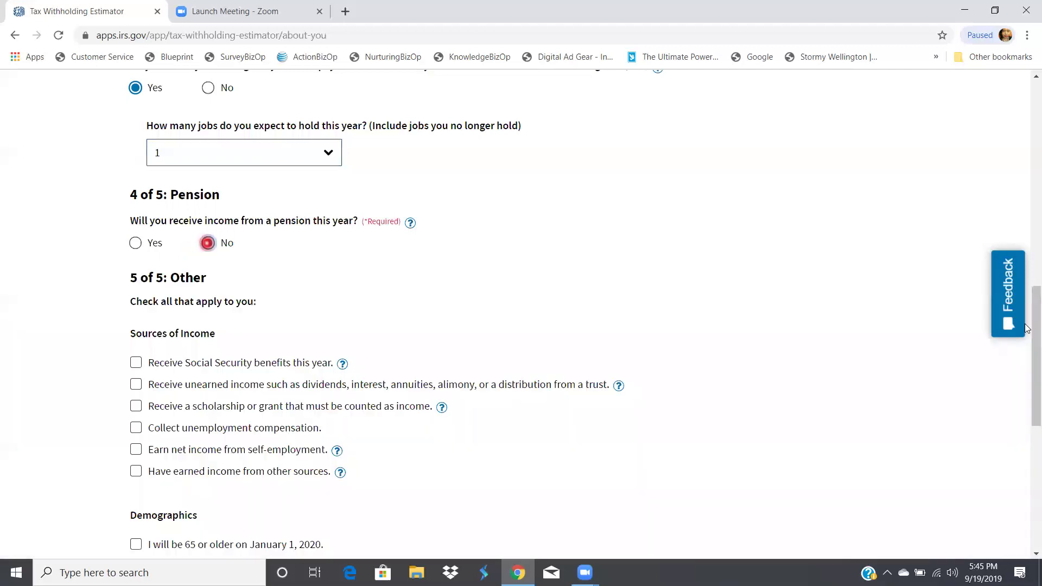
scroll(1027, 331, "down", 3)
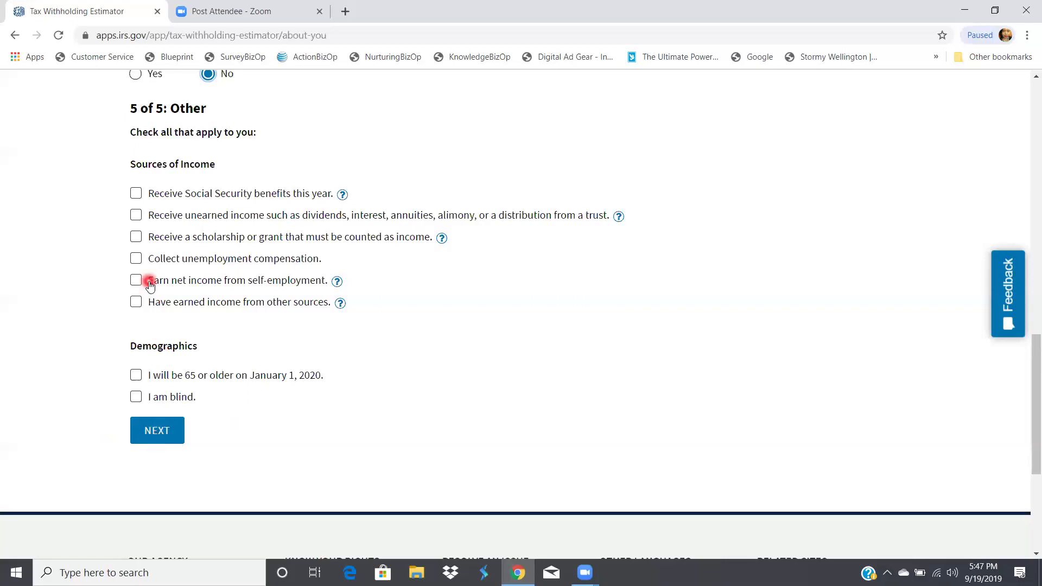
left_click(154, 432)
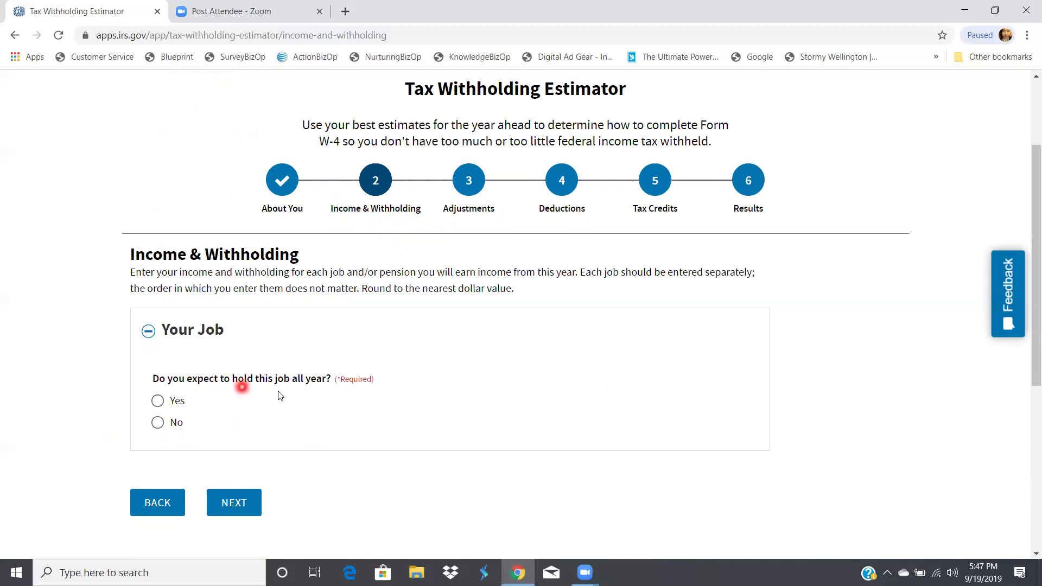
- Specify that the job is held all year and that pay is received every two weeks
left_click(158, 401)
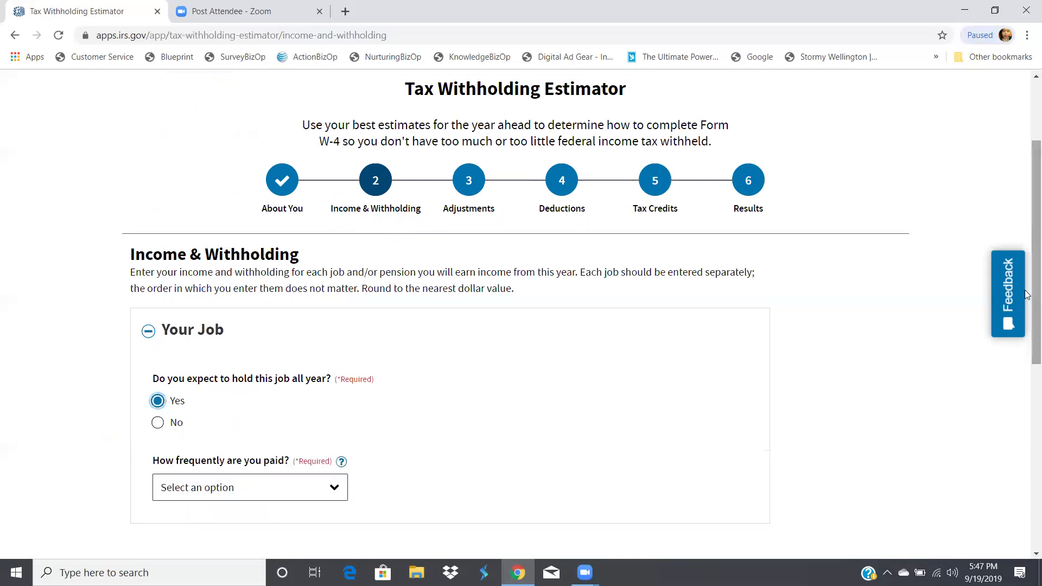
scroll(1027, 331, "down", 4)
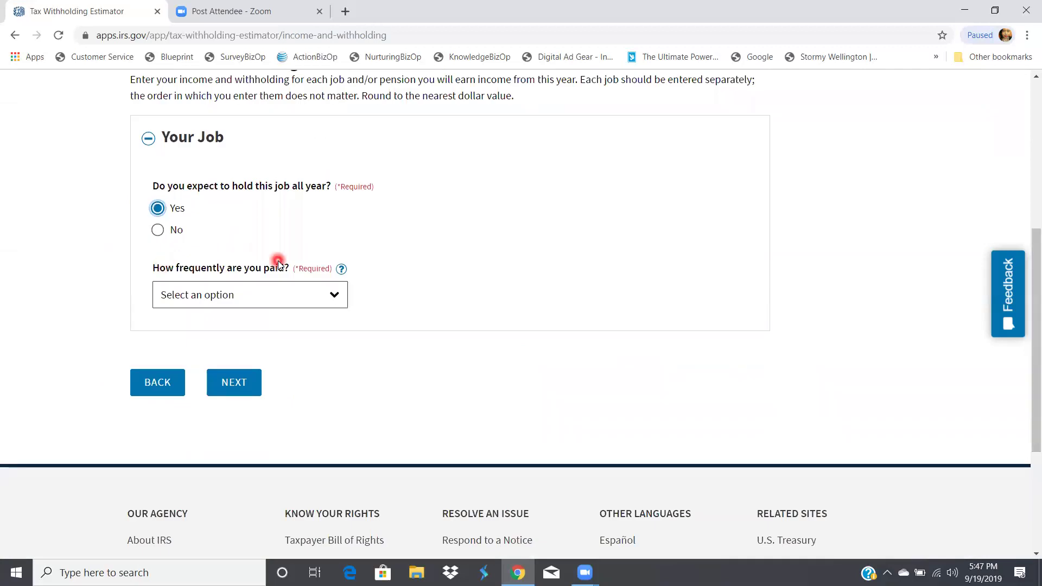
left_click(335, 297)
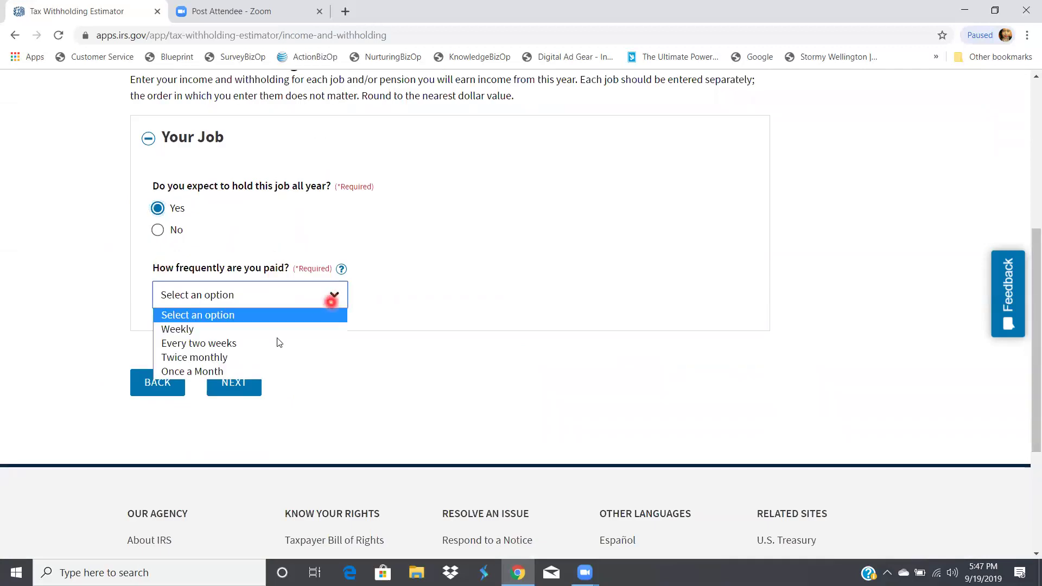
left_click(277, 342)
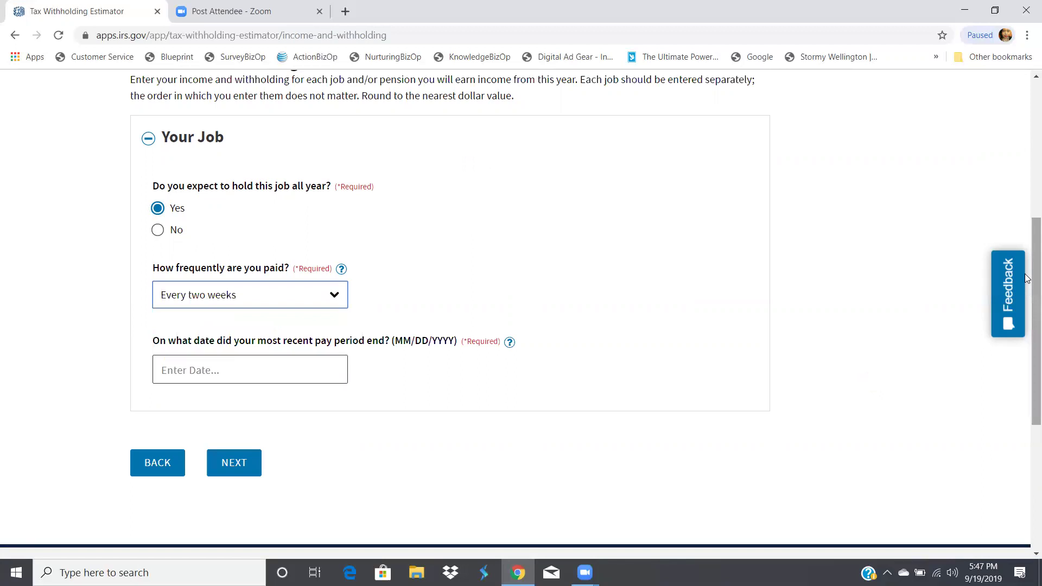
- Enter 09/01/2019 as the date the most recent pay period ended
scroll(1027, 335, "down", 3)
left_click(557, 200)
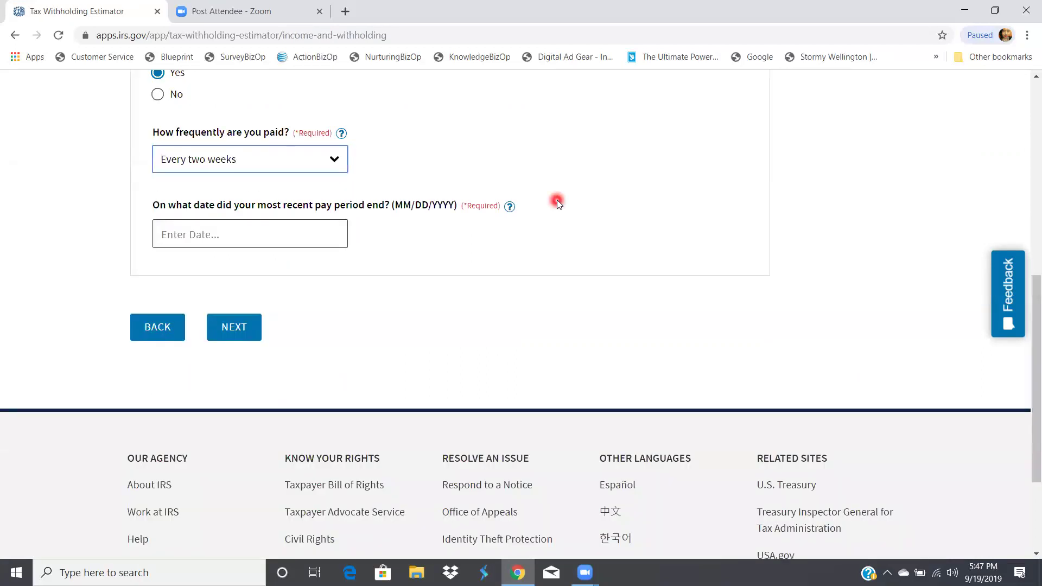
left_click(438, 235)
left_click(258, 240)
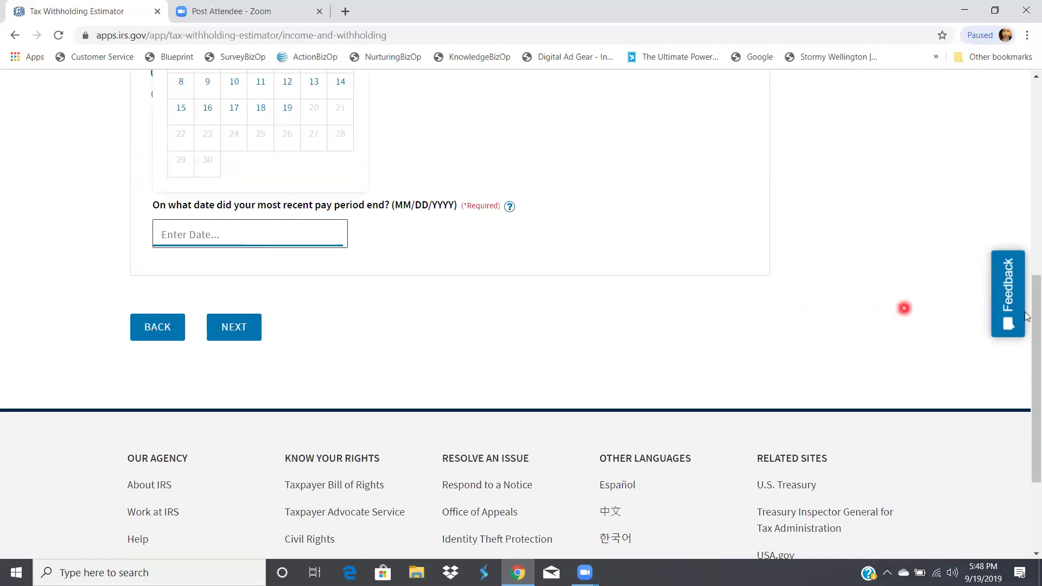
left_click_drag(1027, 292, 1027, 259)
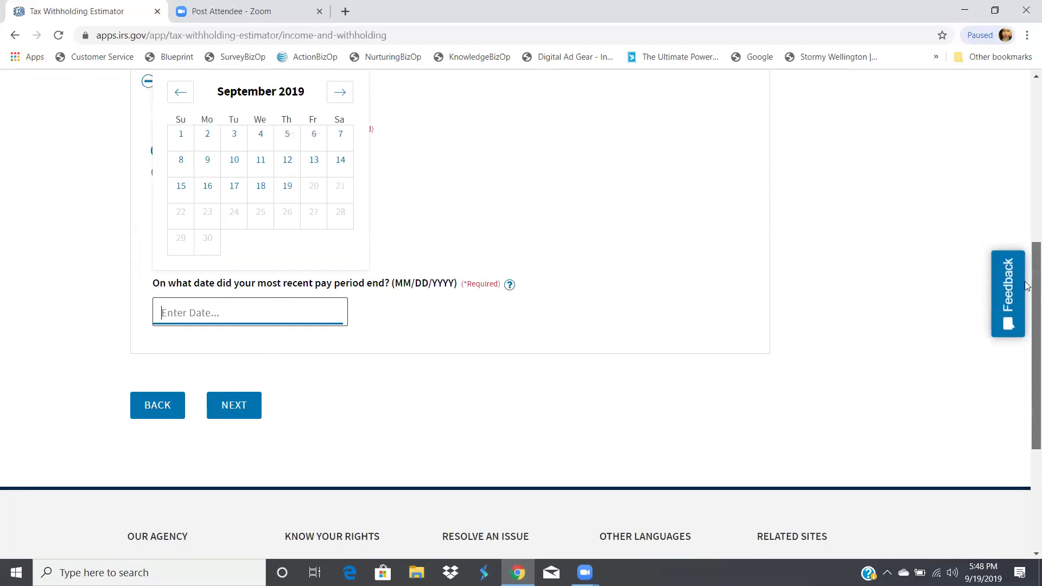
left_click(330, 309)
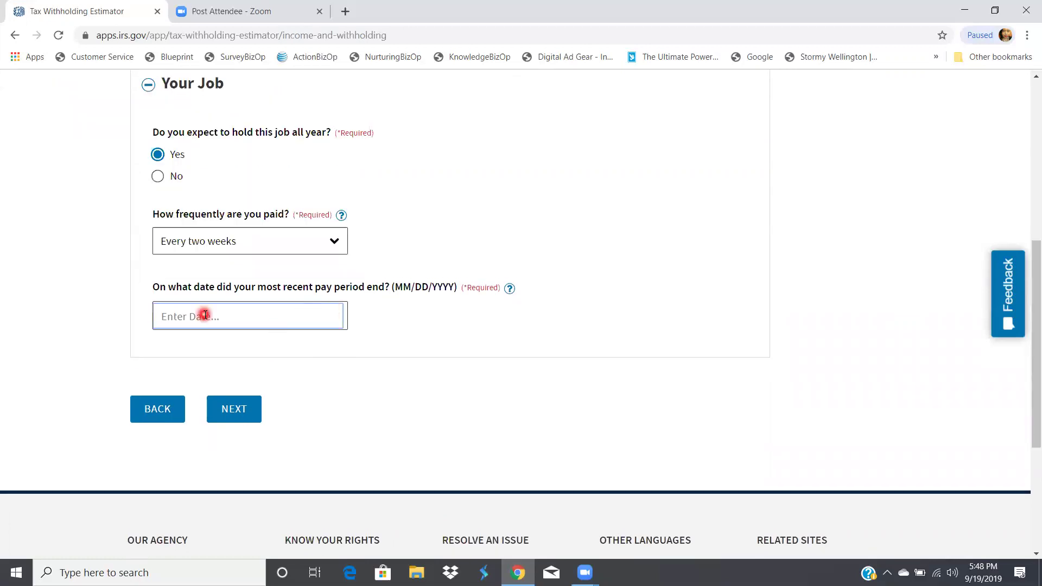
type("09/")
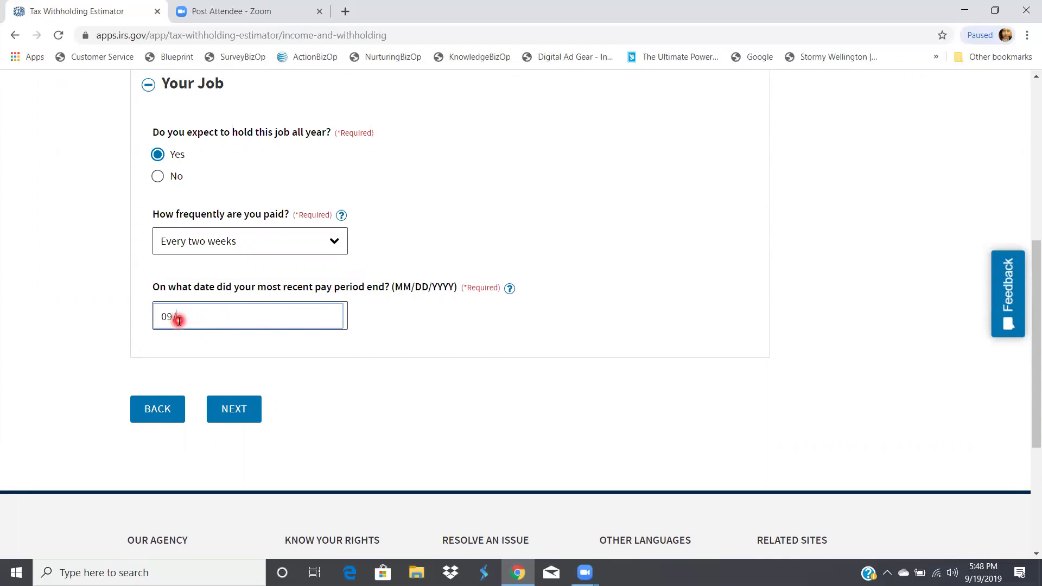
type("01/2019")
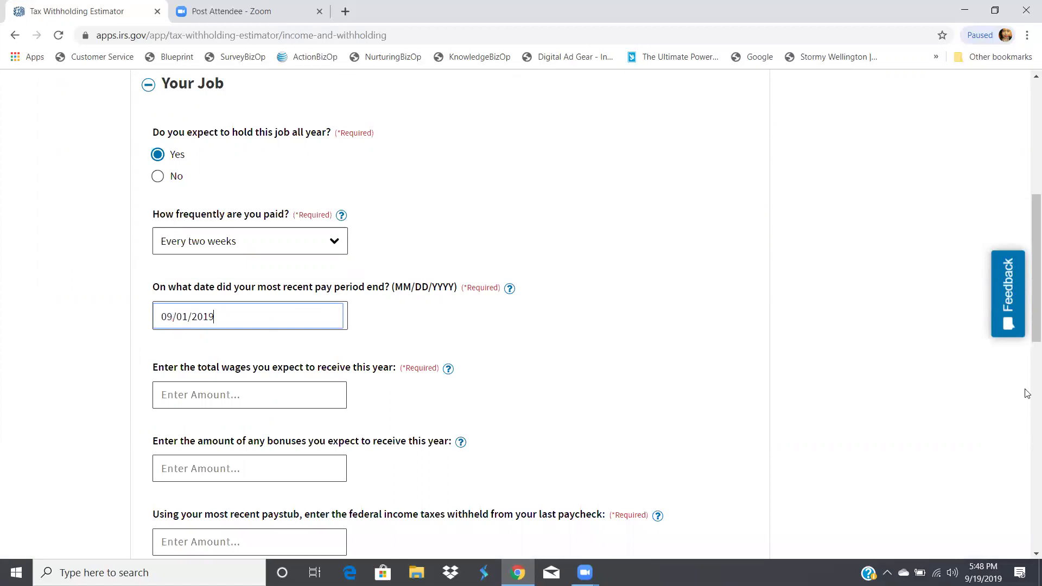
- Set the total wages expected this year to $65,000
scroll(1027, 315, "down", 2)
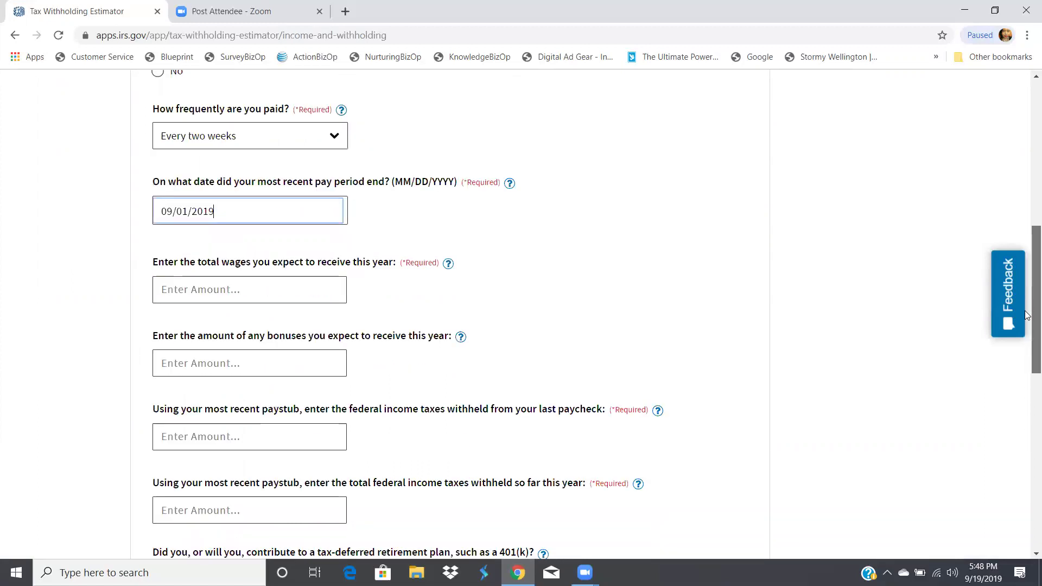
scroll(1024, 310, "down", 1)
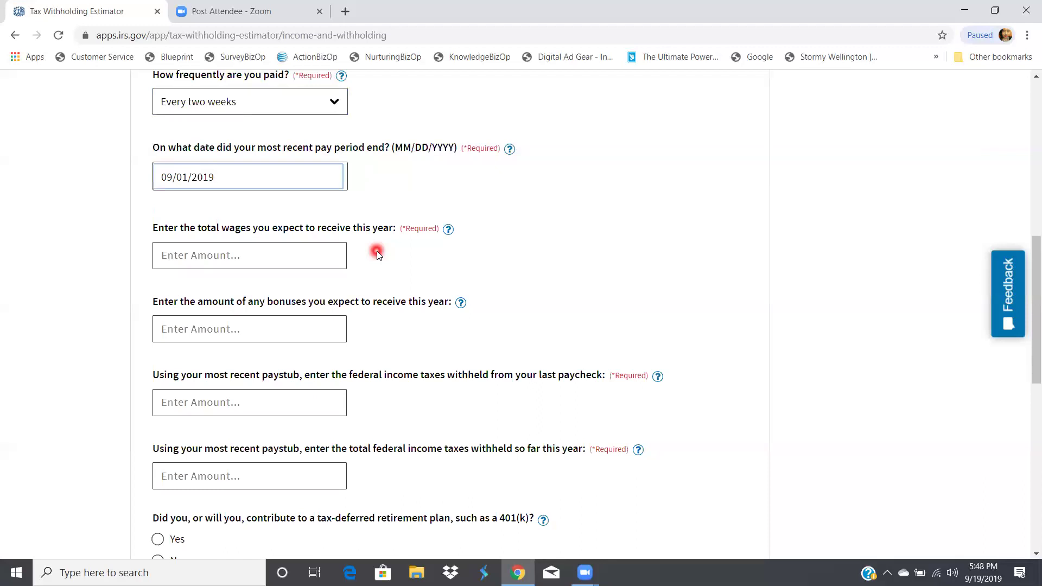
left_click(226, 258)
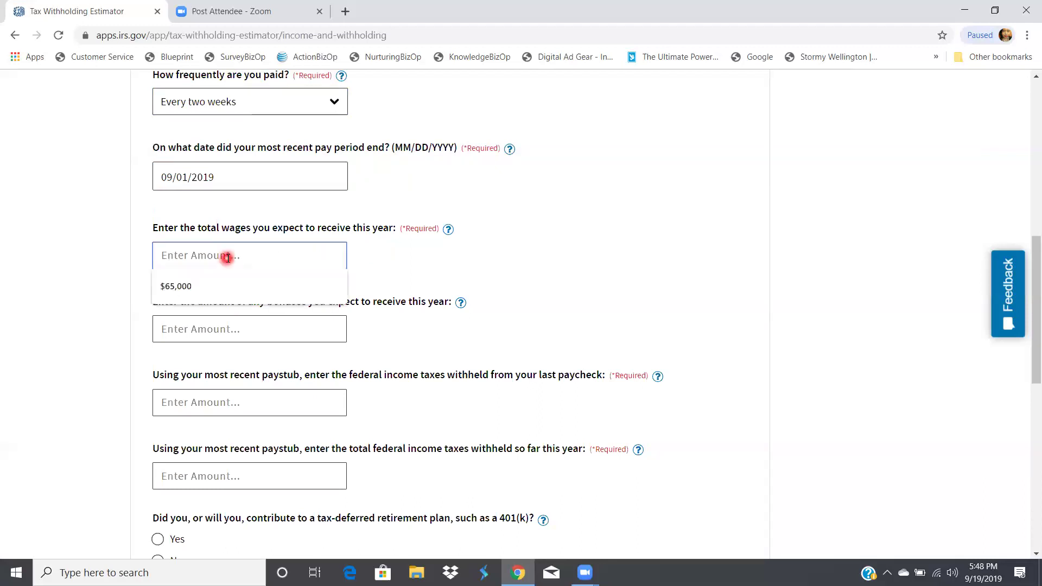
left_click(236, 293)
- Leave the bonus amount blank and set the federal income taxes withheld from the last paycheck to $500
scroll(1027, 380, "down", 2)
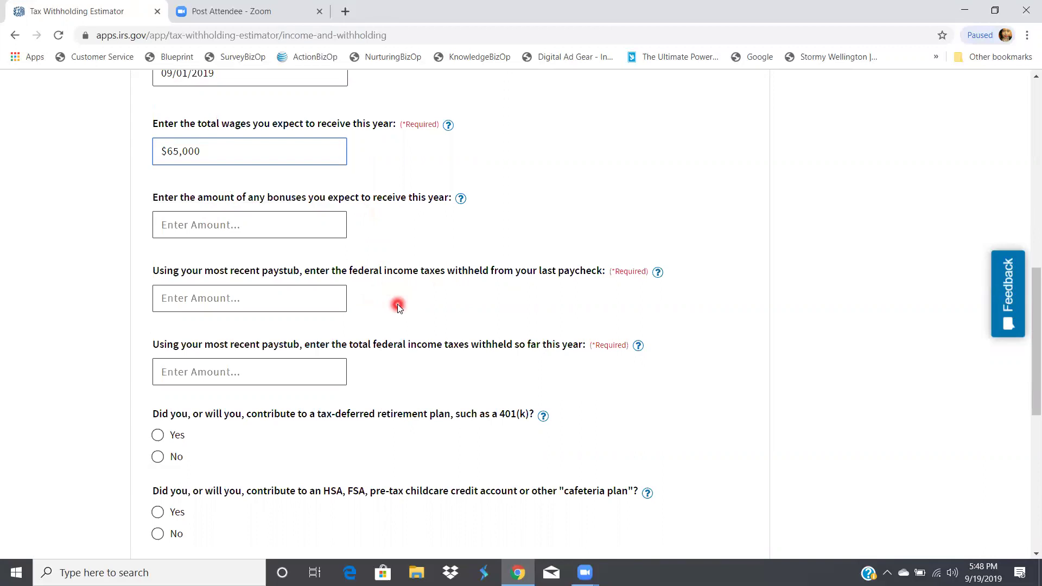
left_click(235, 298)
left_click(233, 325)
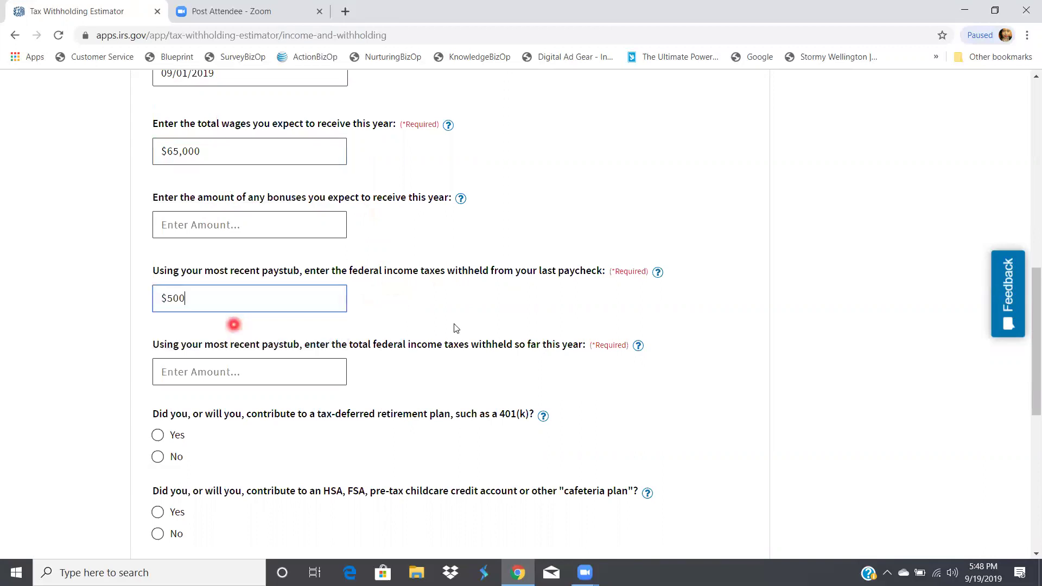
- Set the total federal income taxes withheld so far this year to $8,000
scroll(1027, 391, "down", 2)
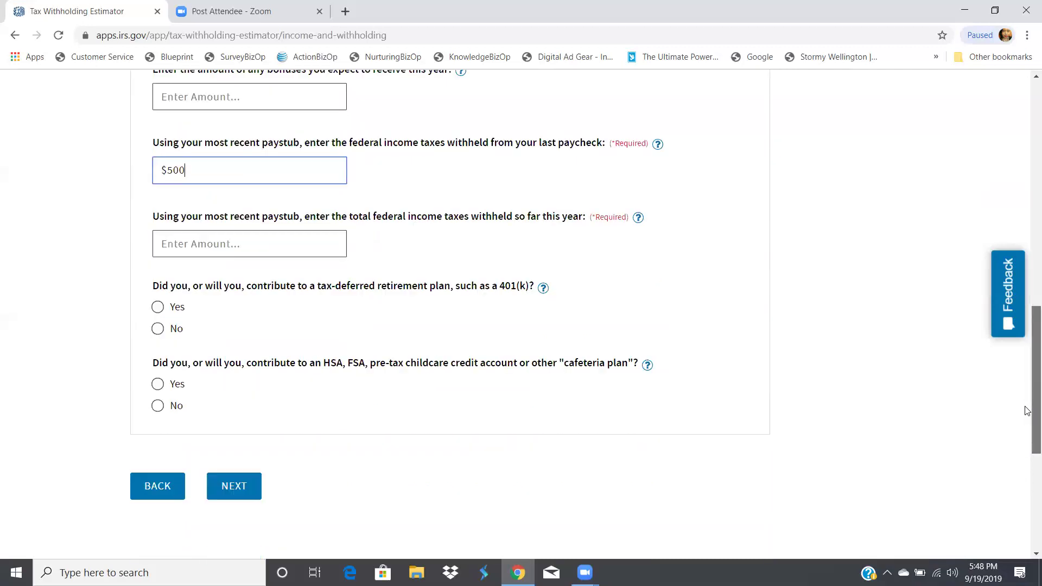
left_click(398, 242)
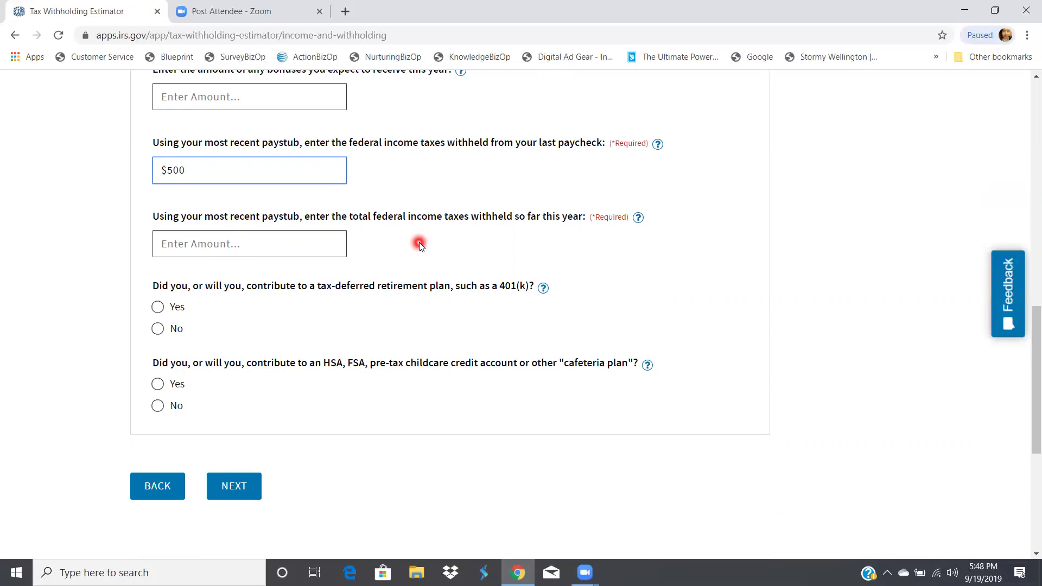
left_click(275, 243)
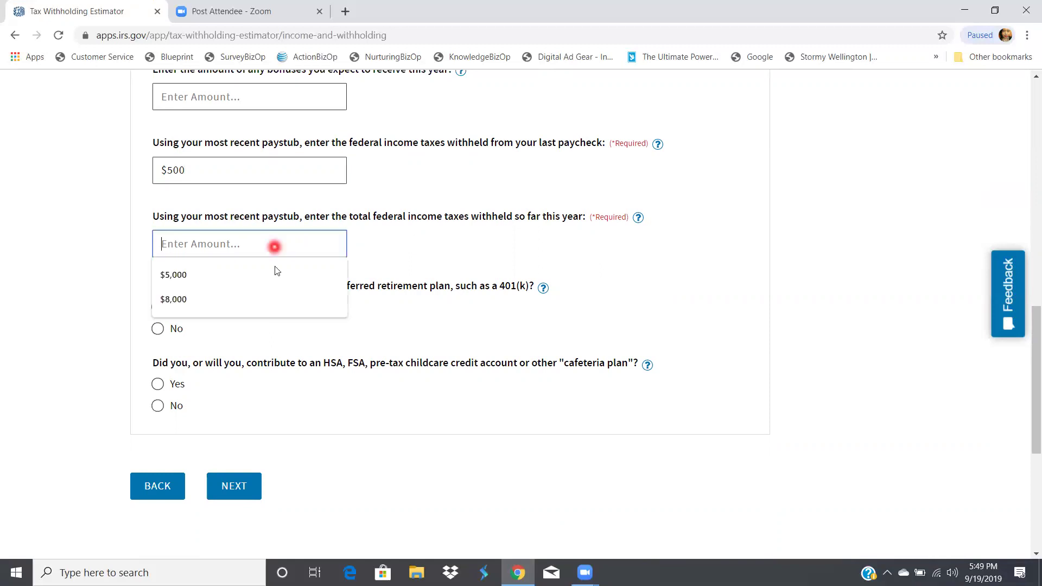
left_click(278, 301)
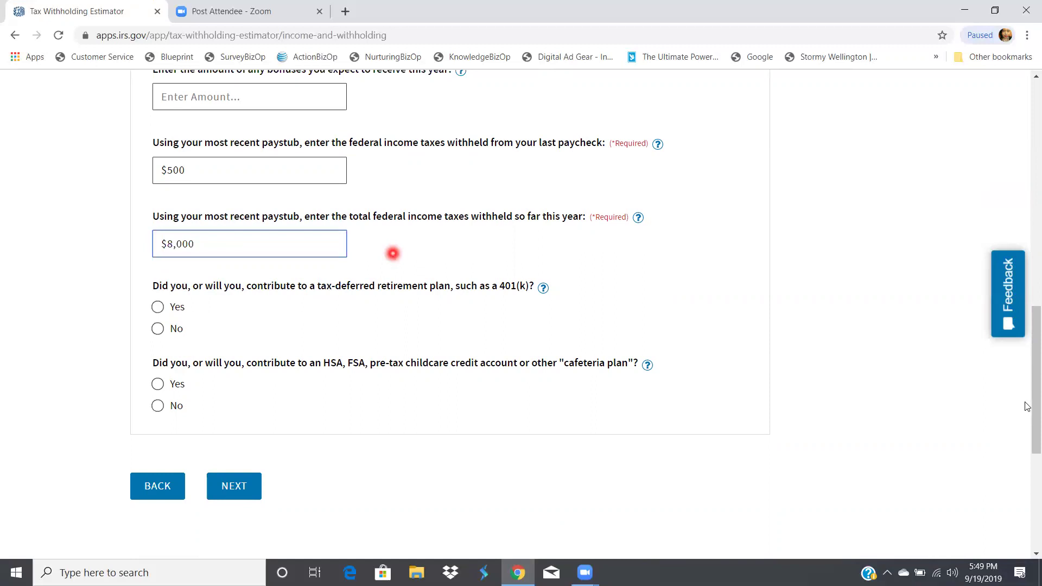
- Answer No to both the tax-deferred retirement plan and cafeteria plan contributions, and proceed to the income adjustments
scroll(1027, 422, "down", 2)
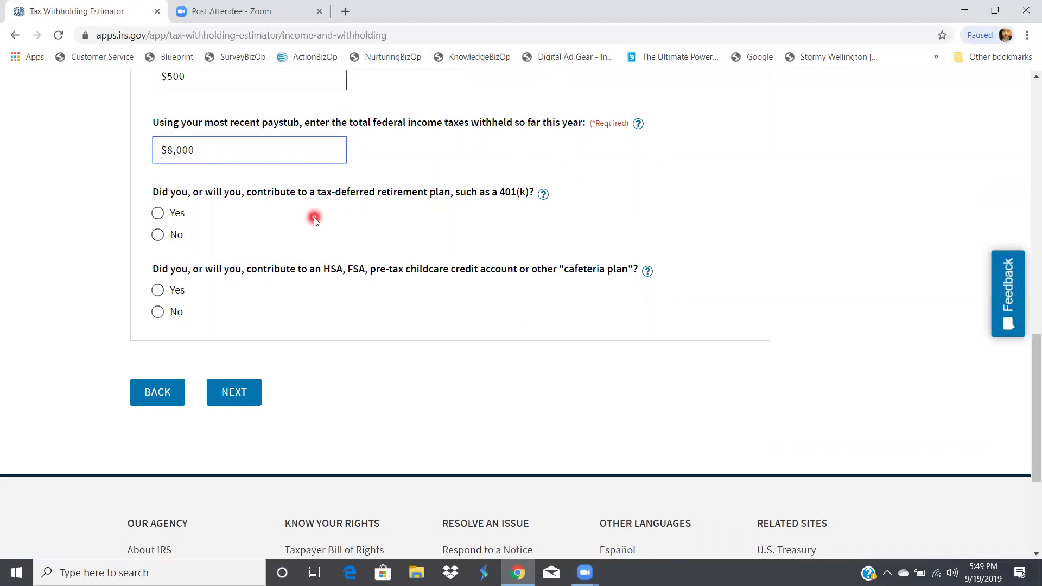
left_click(158, 213)
left_click(157, 235)
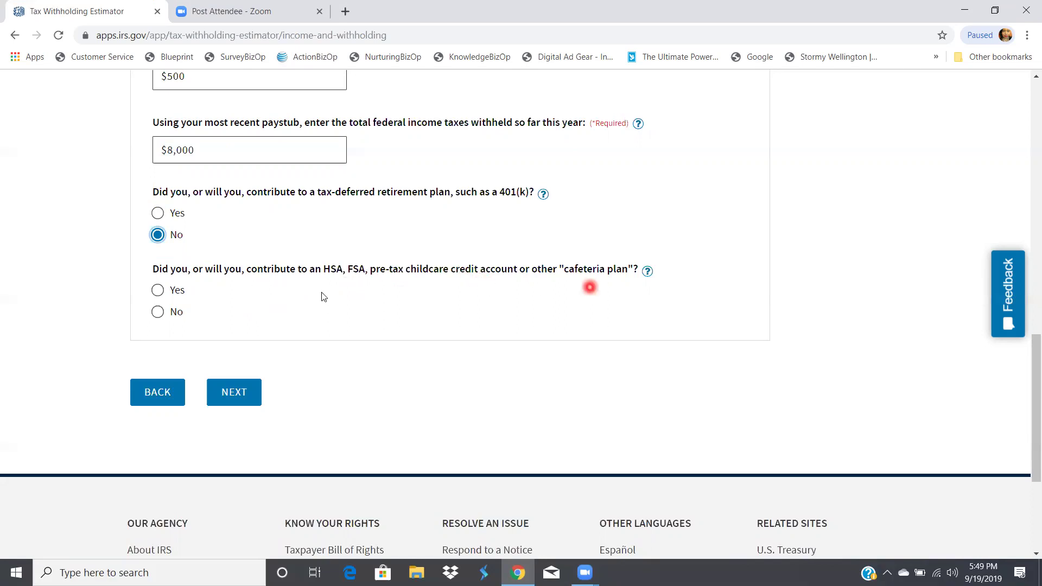
left_click(157, 313)
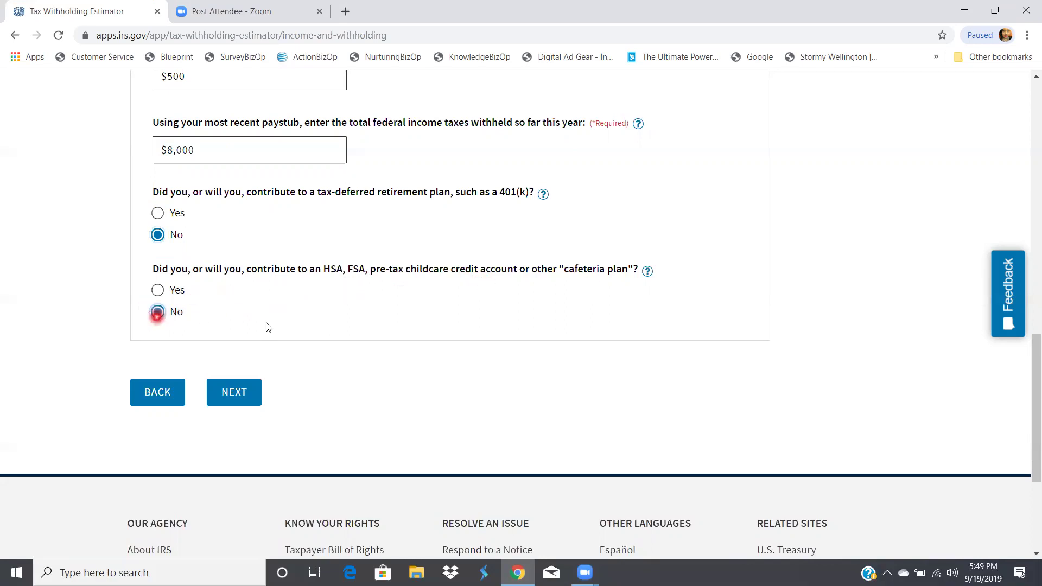
left_click(244, 392)
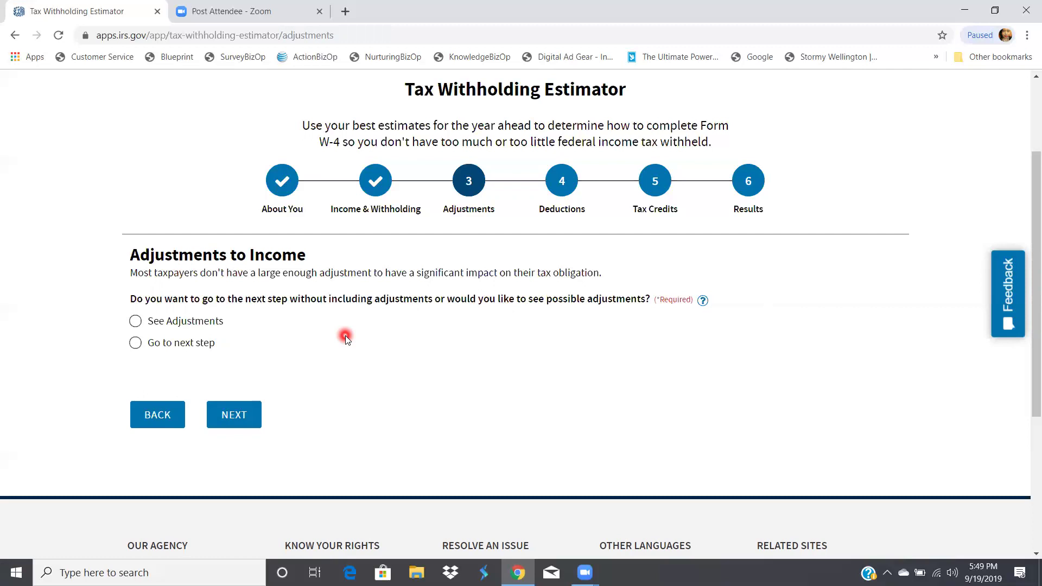
- Choose to see the possible adjustments and enter $20,400 for certain business credits for reservists, performing artists, and fee-based government officials
left_click(136, 323)
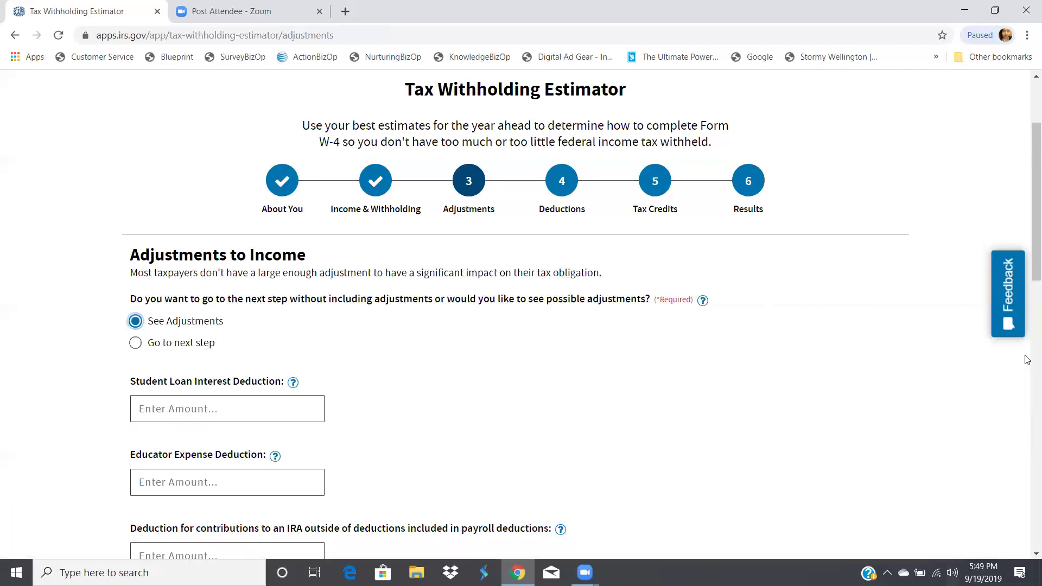
scroll(1026, 260, "down", 5)
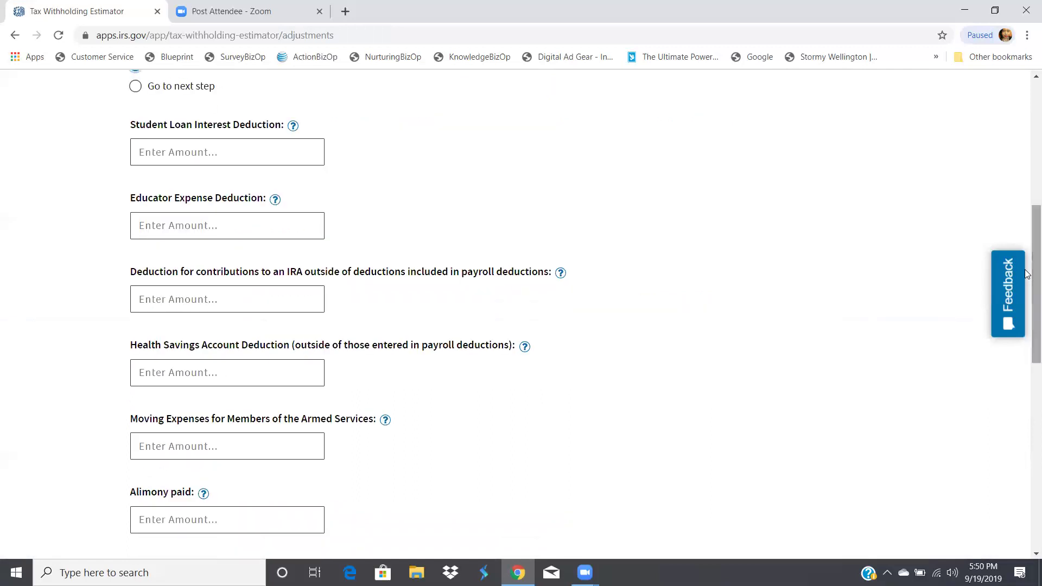
left_click(485, 210)
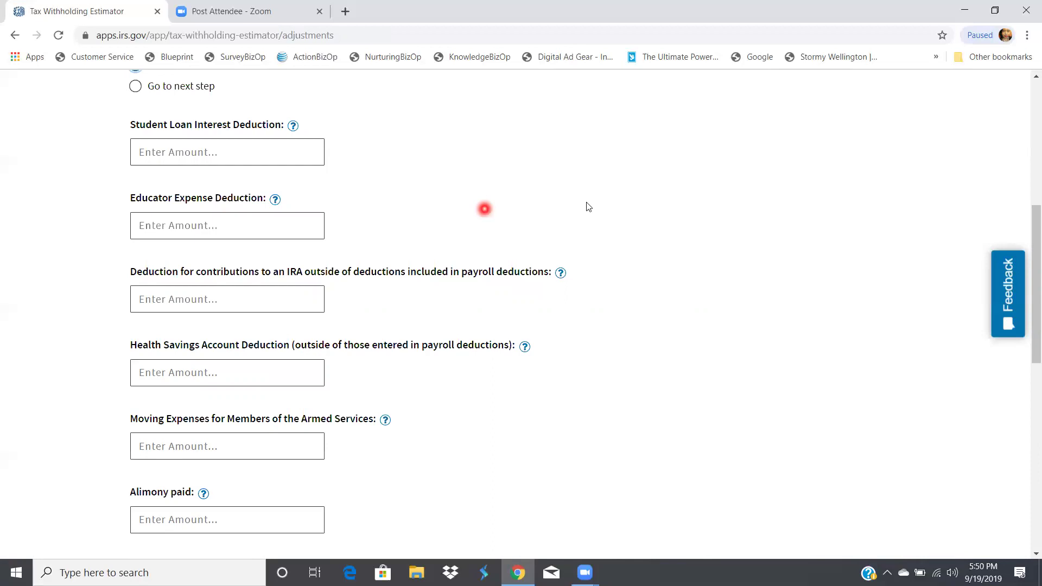
left_click_drag(1032, 256, 1032, 327)
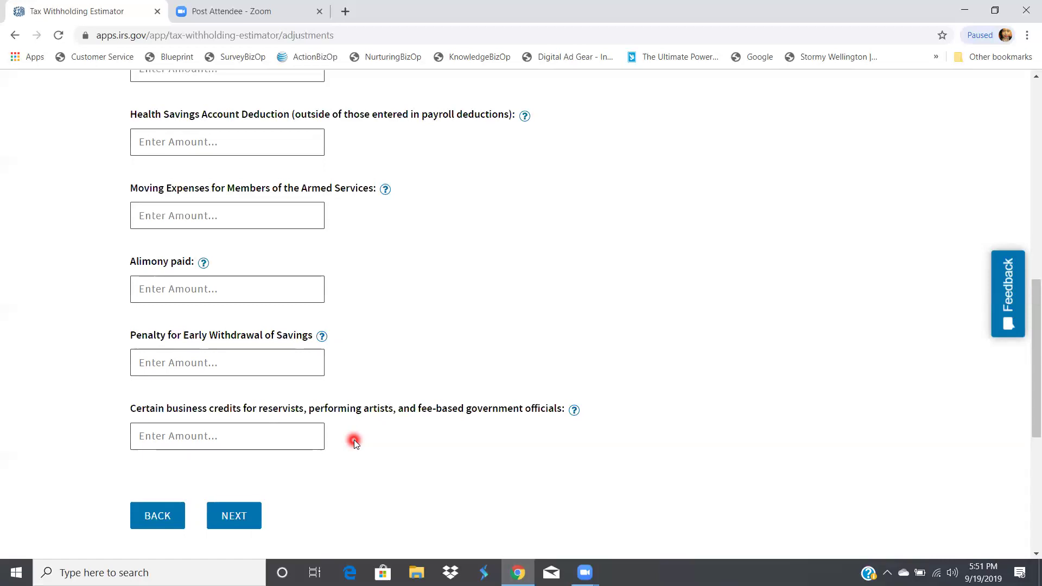
left_click(274, 442)
left_click(247, 492)
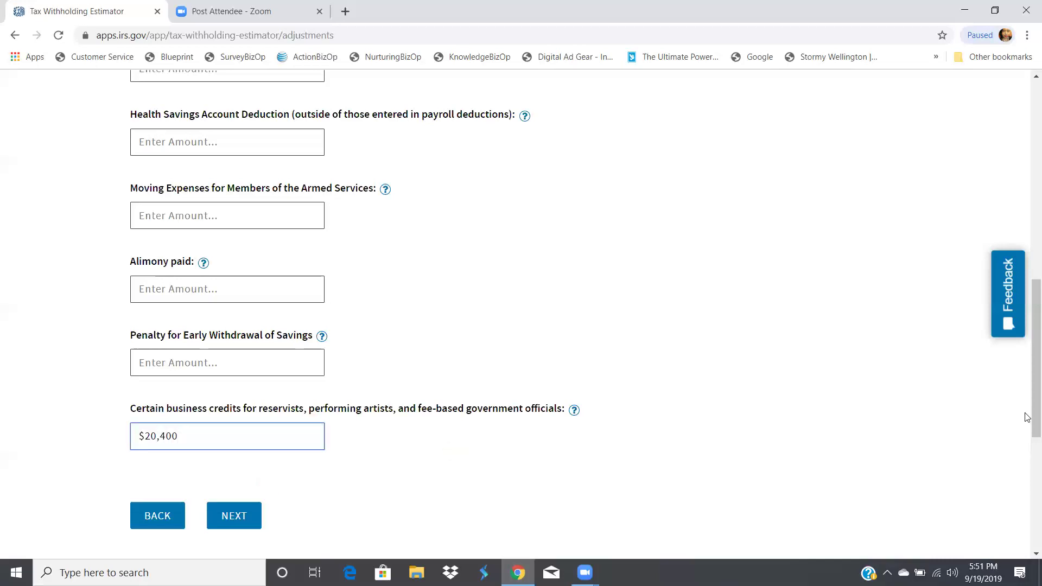
- Continue to the deductions and choose to take the standard deduction
left_click(225, 514)
left_click(240, 517)
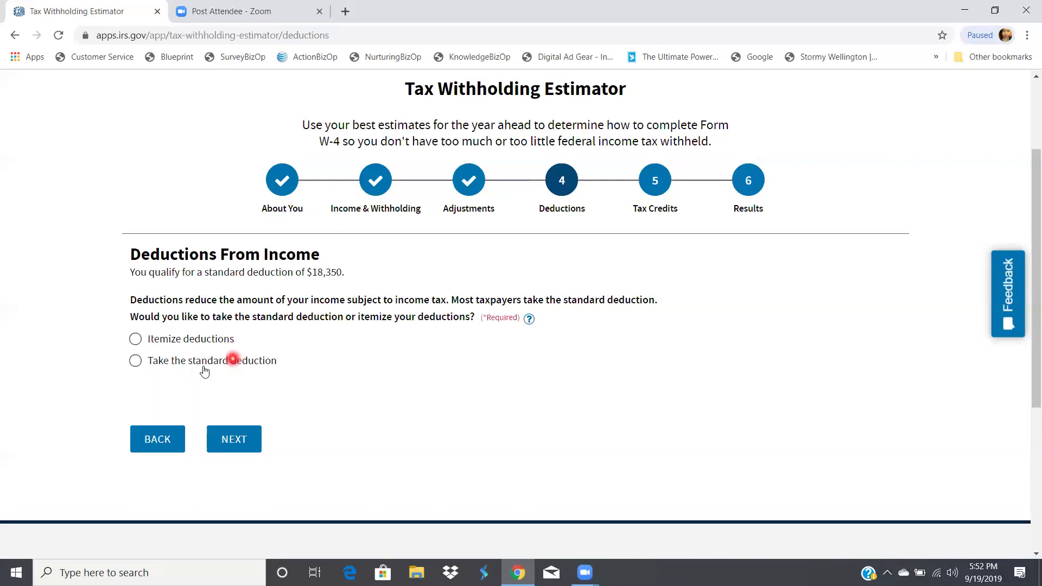
left_click(135, 360)
left_click(242, 437)
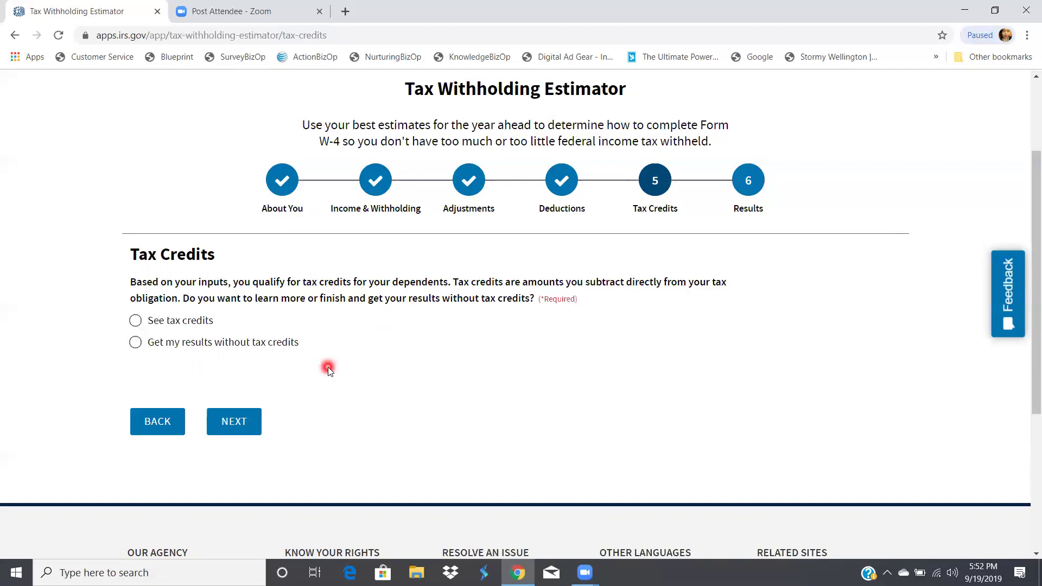
- Choose to see tax credits and confirm that the number of dependents is correct
left_click(136, 321)
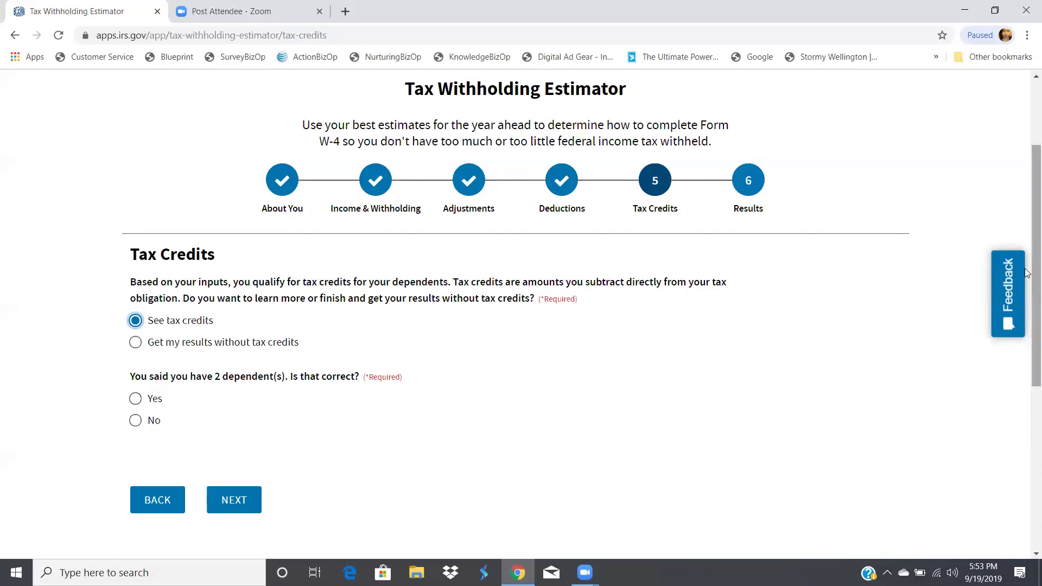
left_click_drag(1034, 270, 1034, 311)
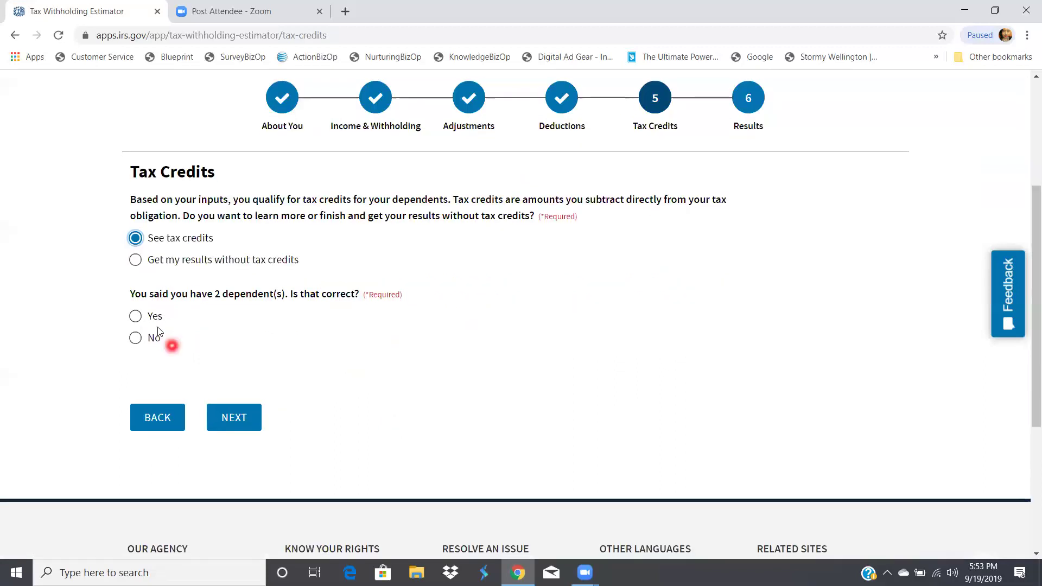
left_click(136, 317)
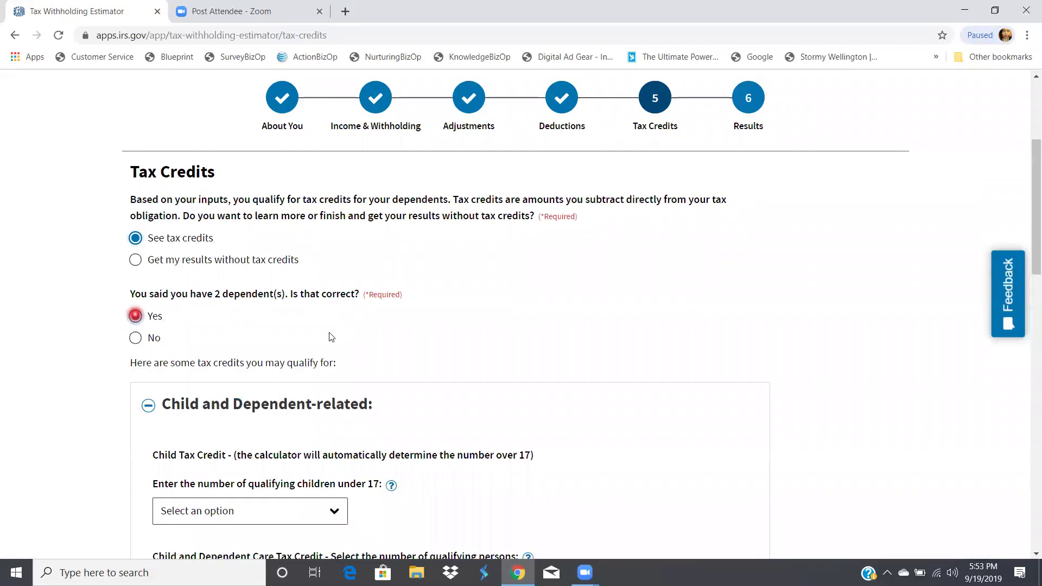
- Set the qualifying children under 17 to 1 and the Child and Dependent Care Tax Credit's qualifying persons to 0
scroll(1027, 238, "down", 5)
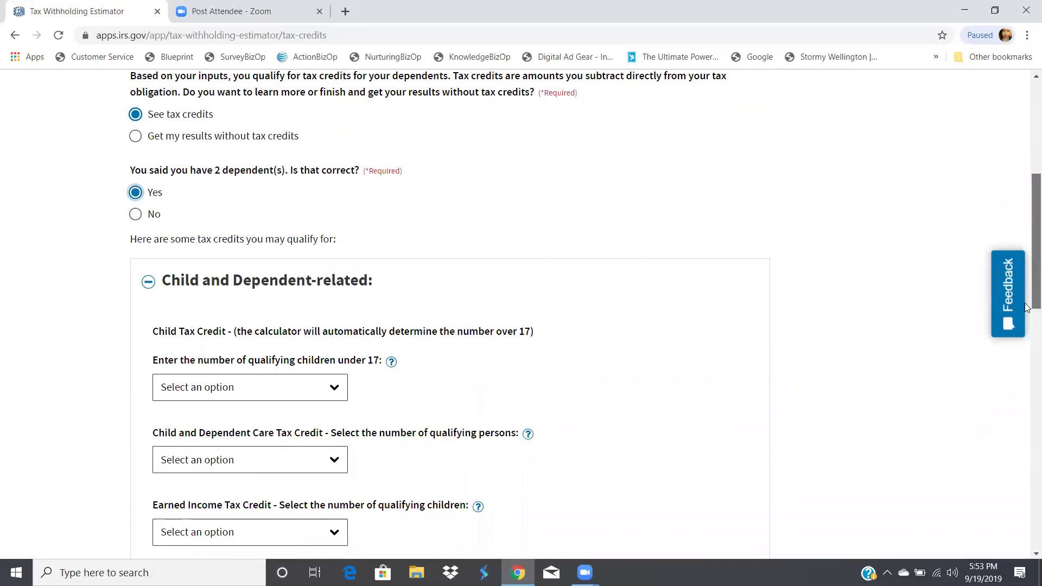
scroll(445, 228, "down", 1)
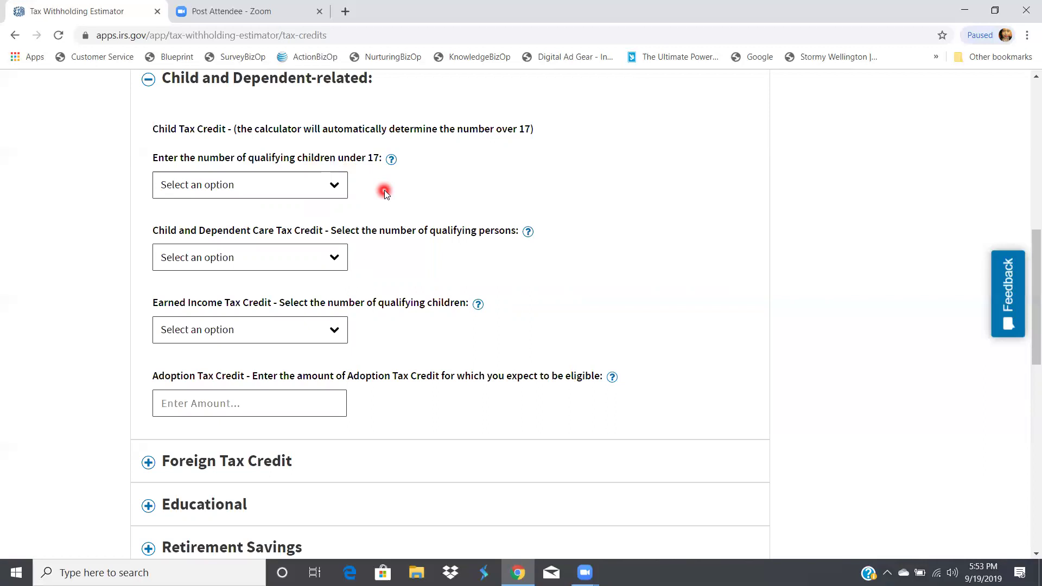
left_click(323, 185)
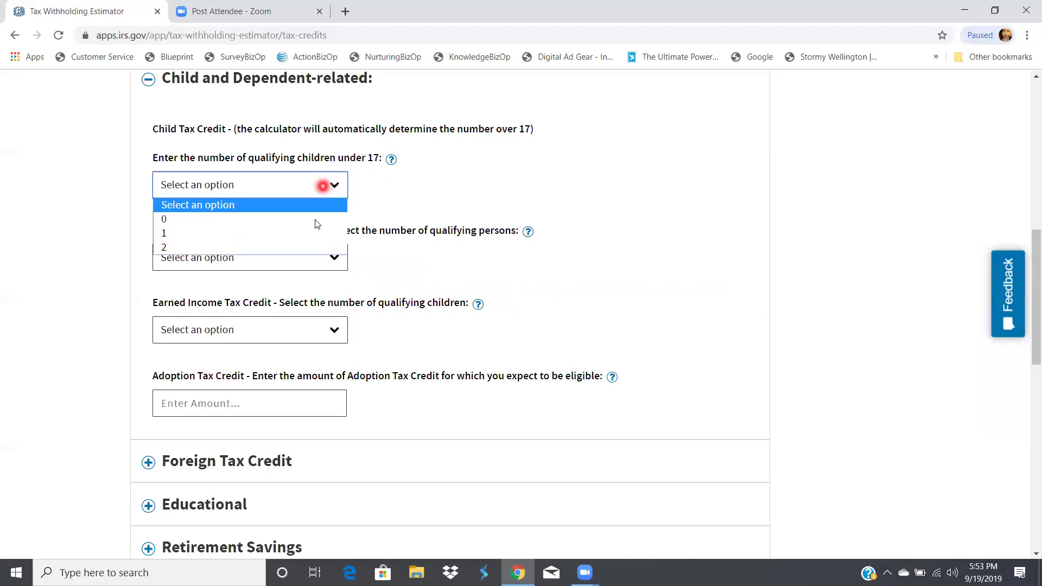
left_click(314, 225)
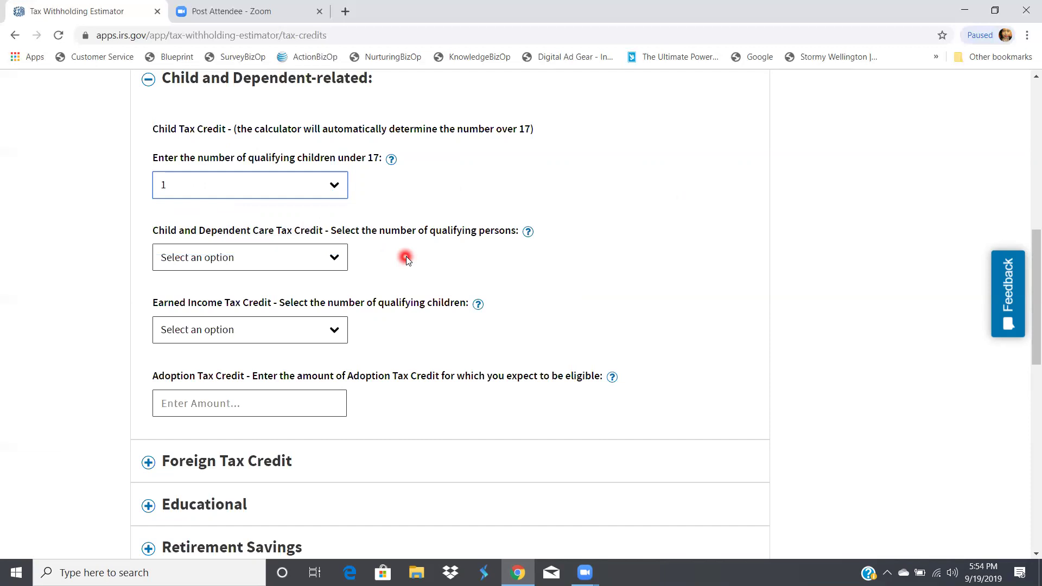
left_click(330, 258)
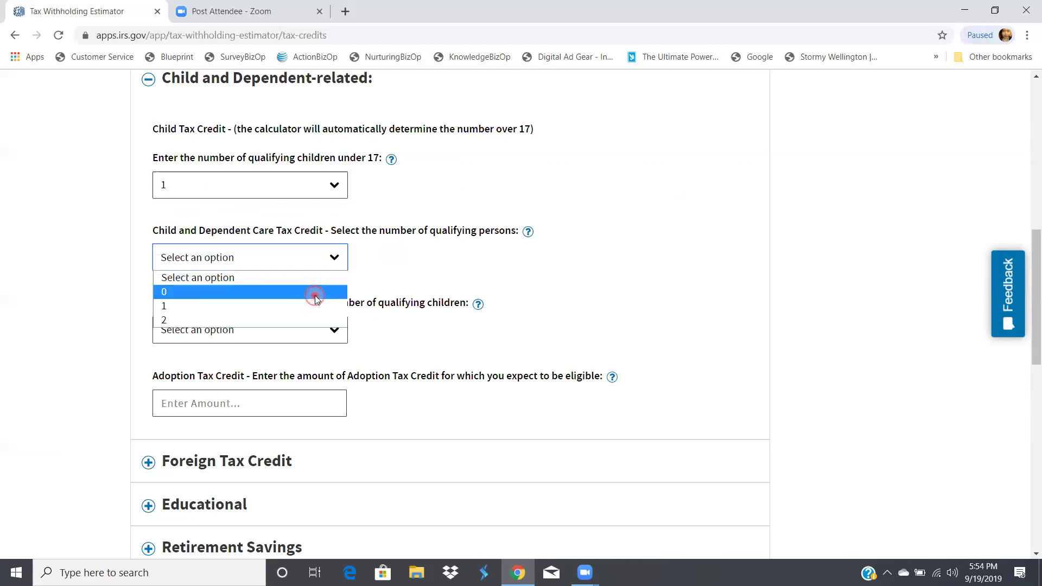
left_click(316, 293)
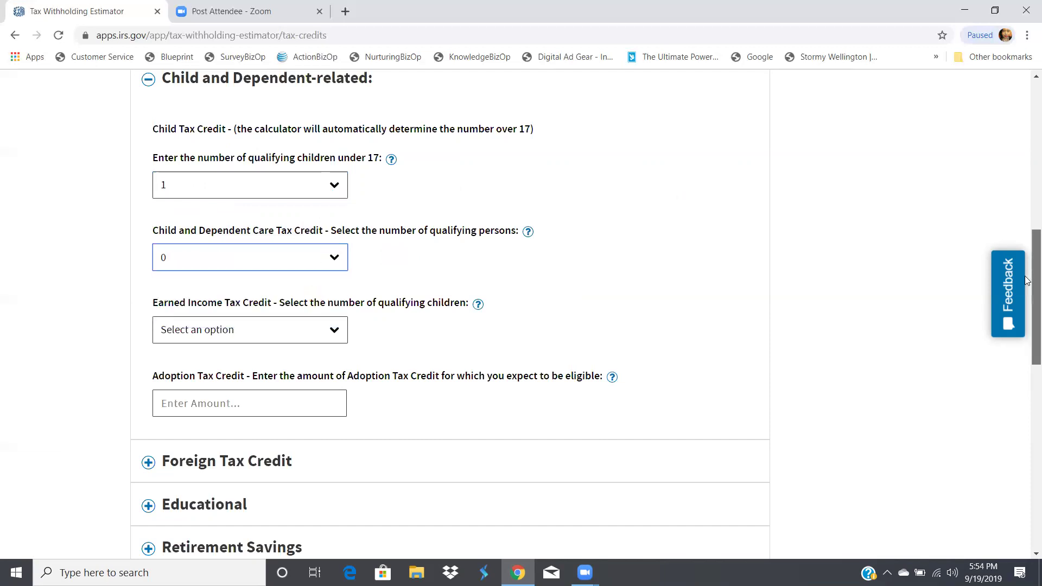
- Set the Earned Income Tax Credit's qualifying children to 1 and leave the Adoption Tax Credit amount blank
left_click_drag(1027, 261, 1028, 281)
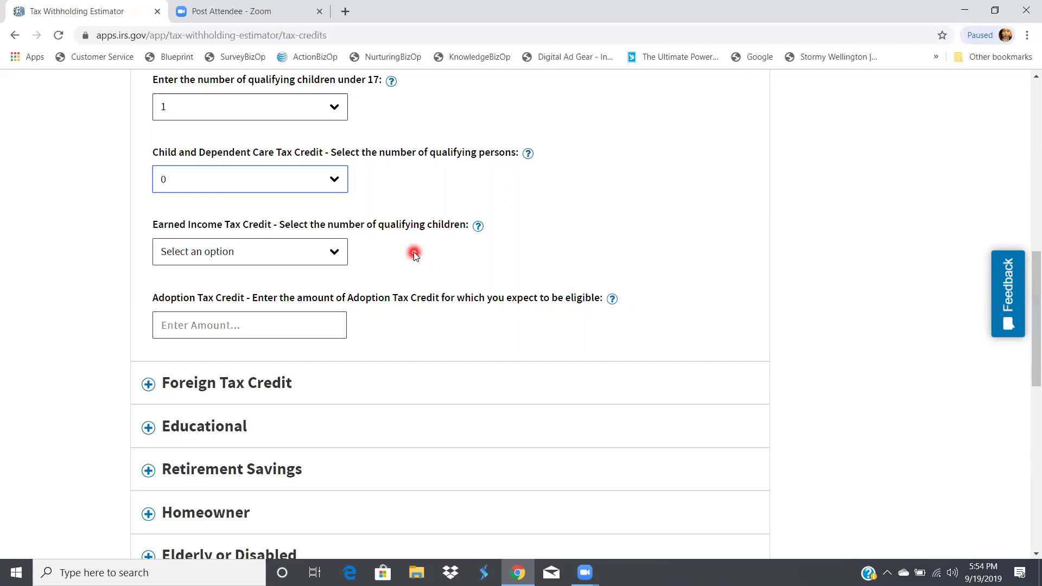
left_click(323, 259)
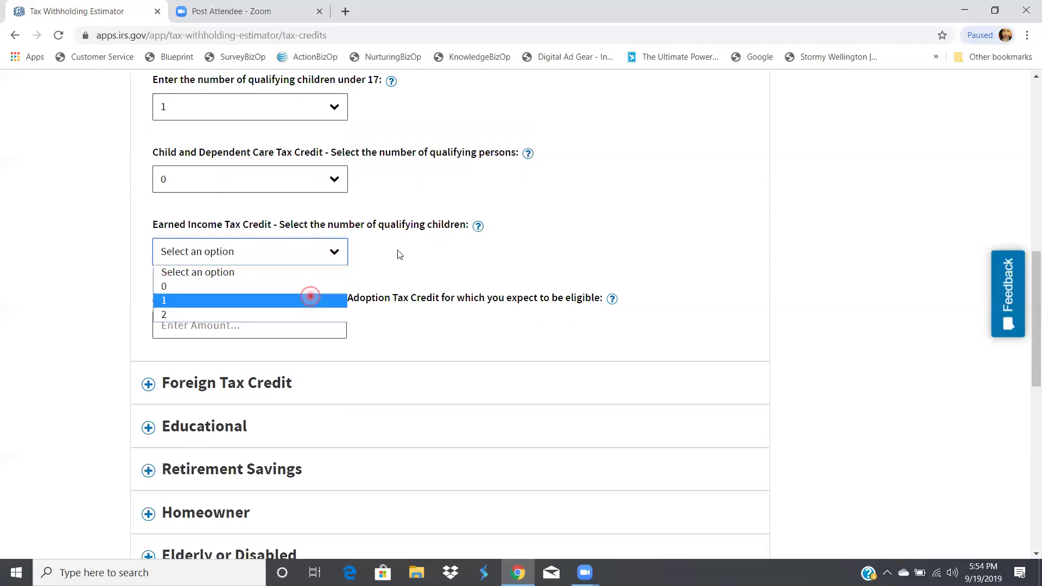
left_click(311, 300)
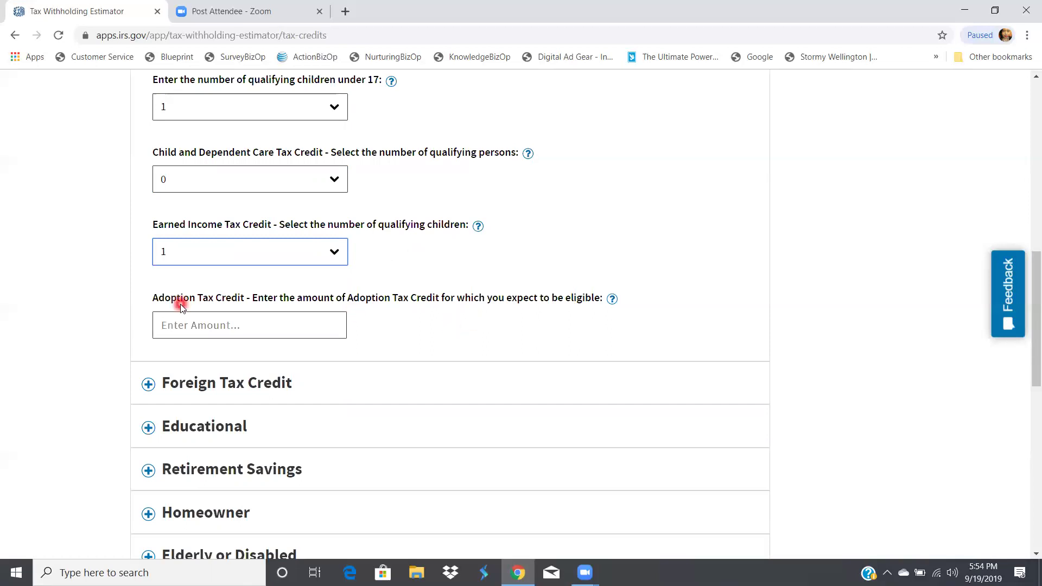
left_click(333, 327)
left_click(390, 330)
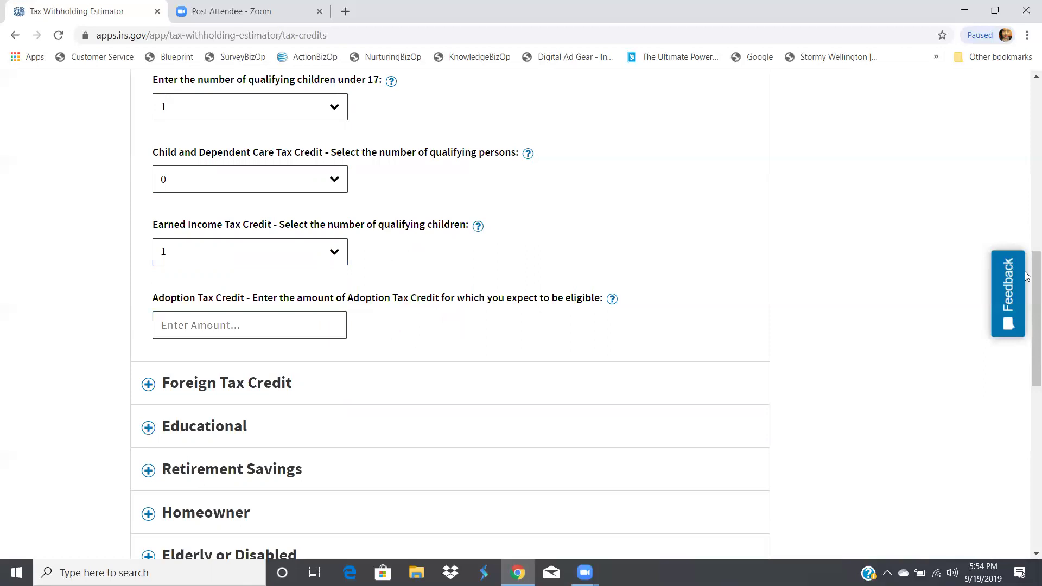
- Skip the remaining tax credit categories and proceed to the estimator results
scroll(1027, 312, "down", 3)
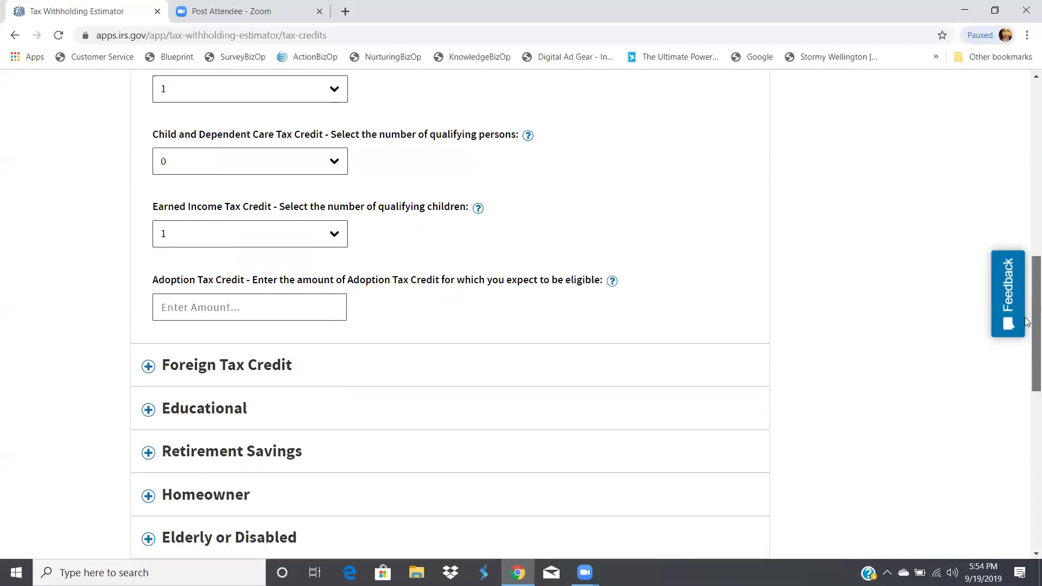
scroll(1027, 369, "down", 3)
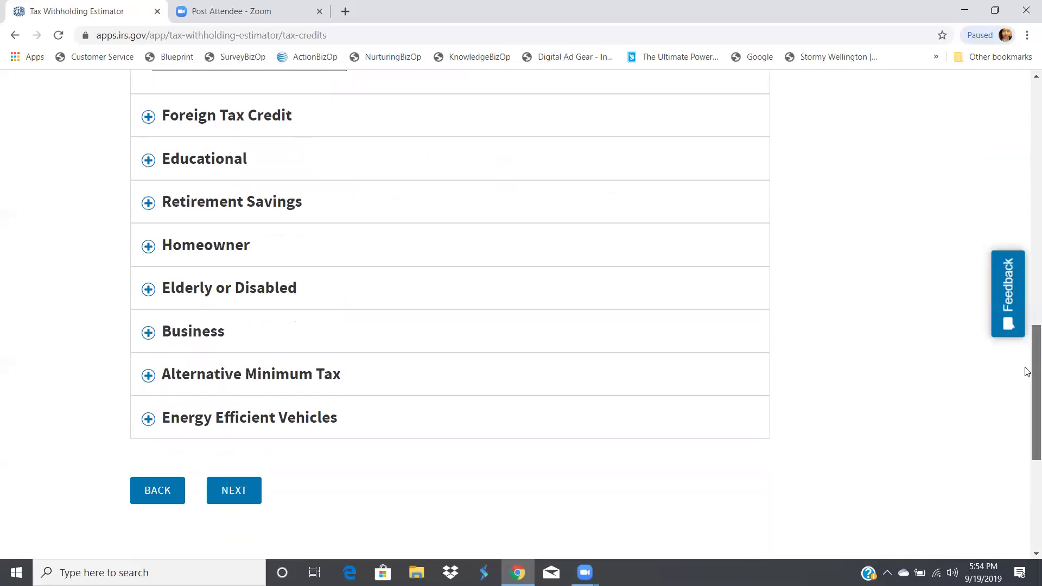
left_click(373, 160)
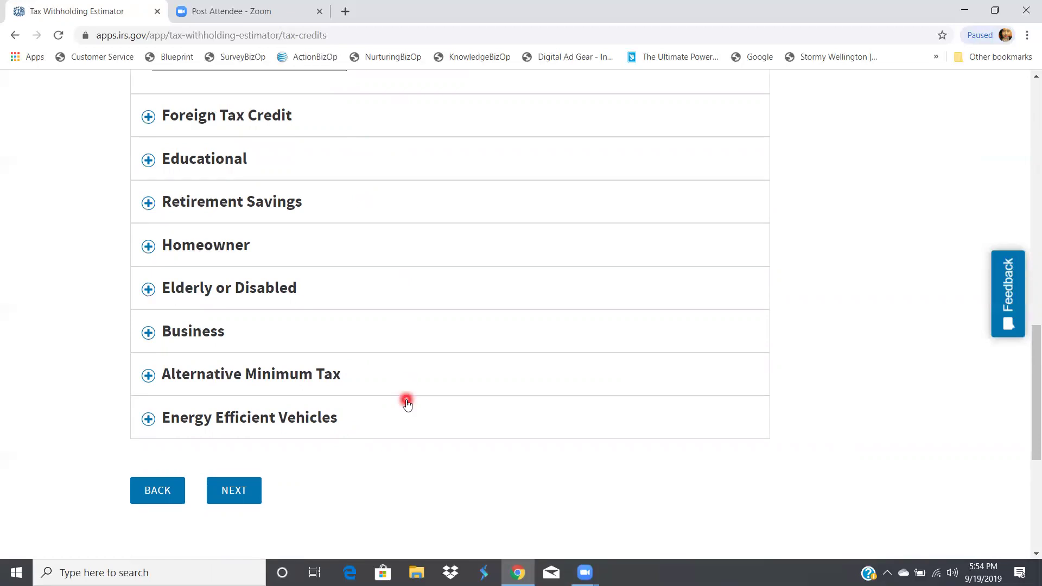
left_click(245, 494)
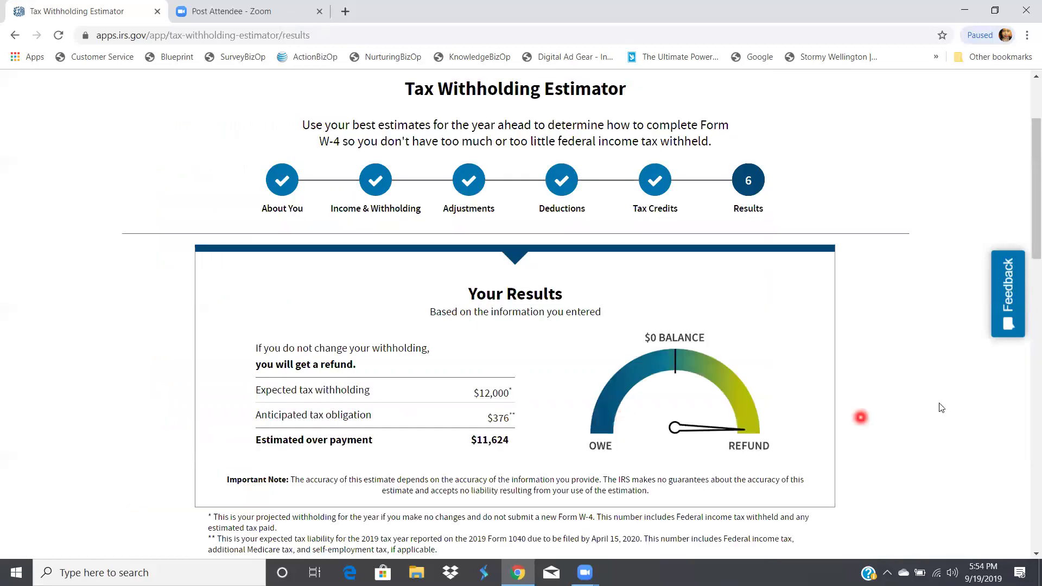
- Choose to get the balance close to zero and review the Form W-4 instructions alongside the estimated results
scroll(1027, 163, "down", 1)
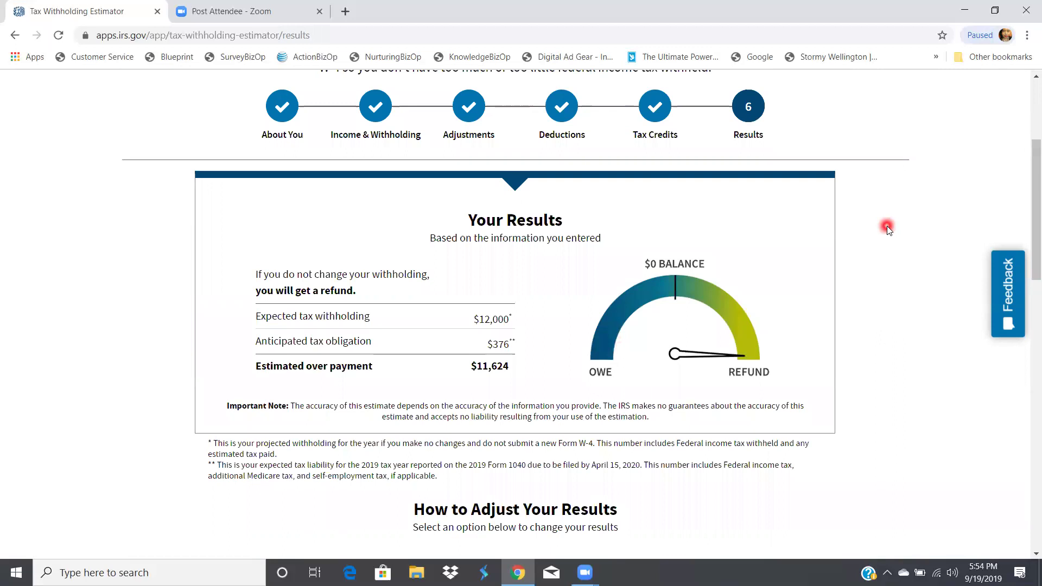
left_click(926, 223)
left_click_drag(1026, 216, 1027, 249)
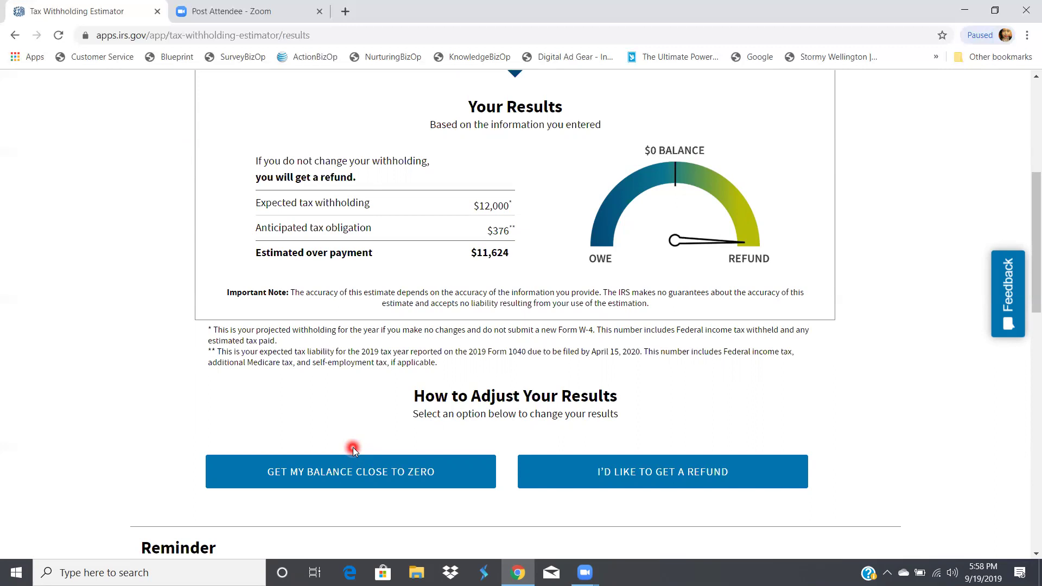
left_click(352, 475)
left_click_drag(1027, 188, 1027, 251)
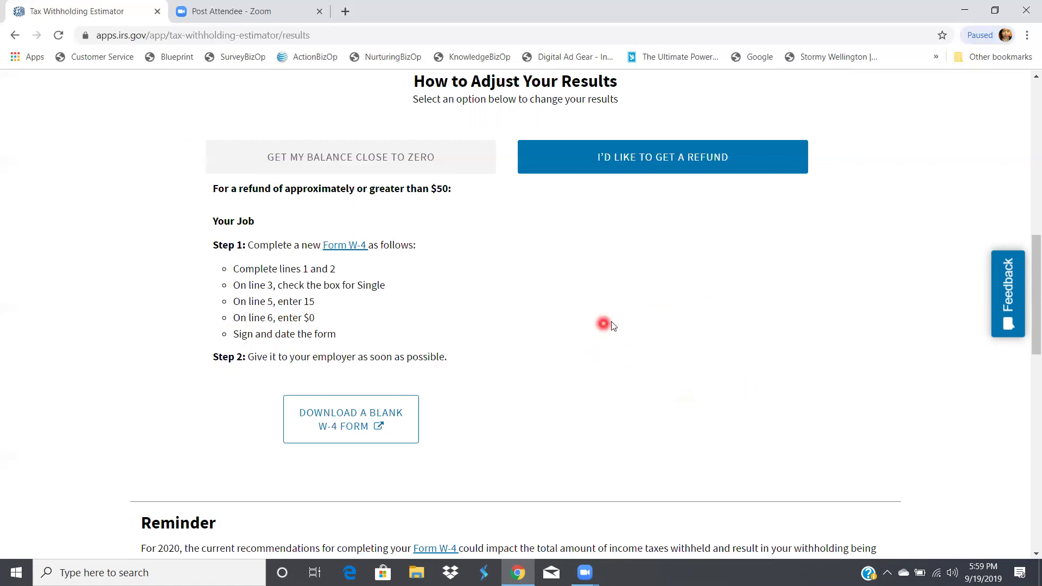
left_click_drag(1027, 347, 871, 284)
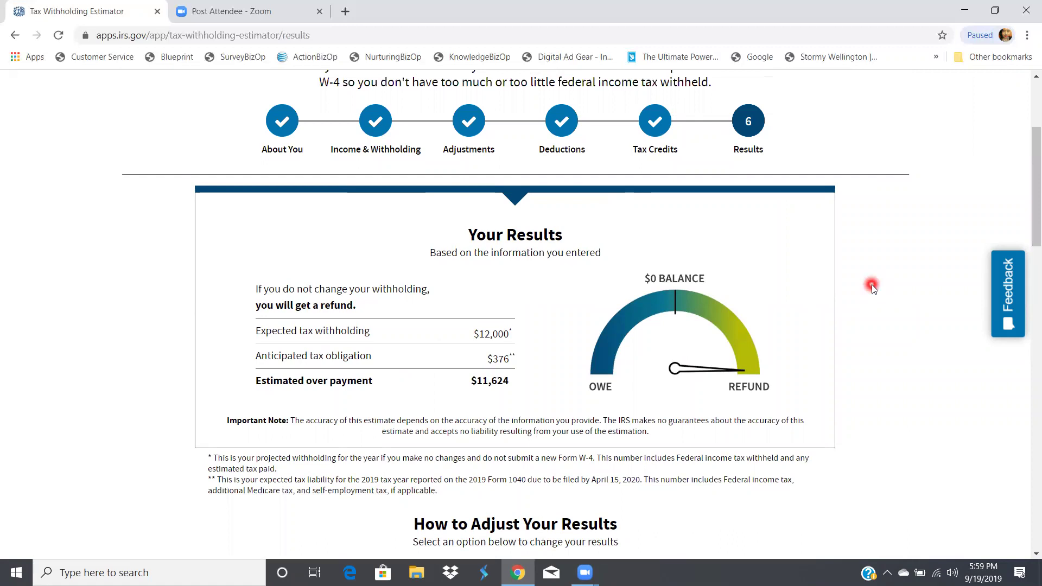